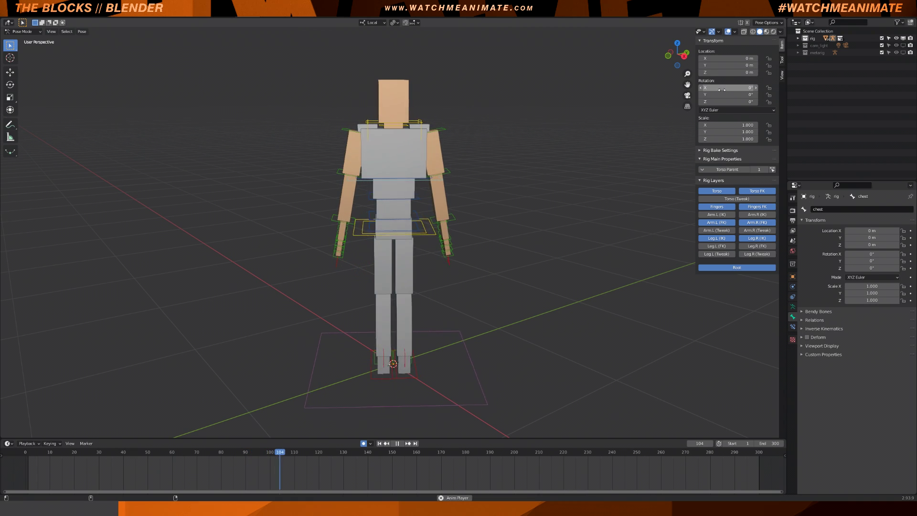
left_click(722, 111)
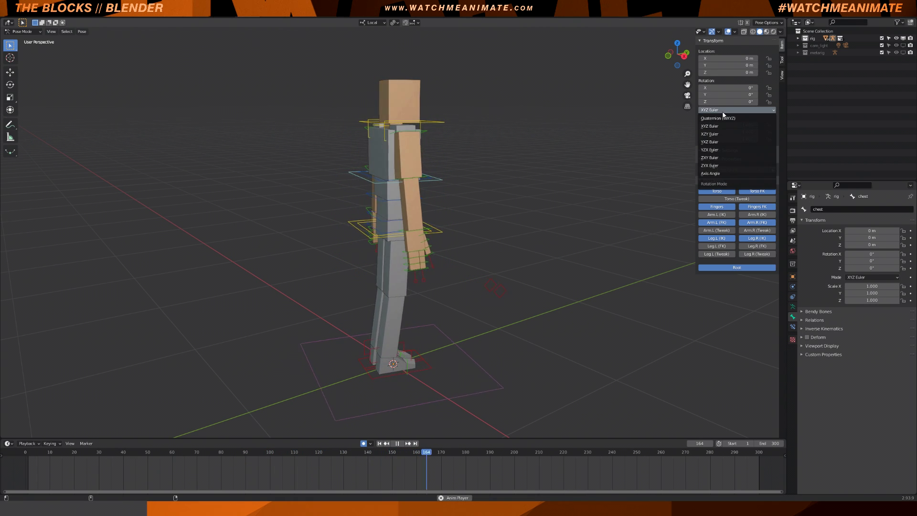
left_click(732, 110)
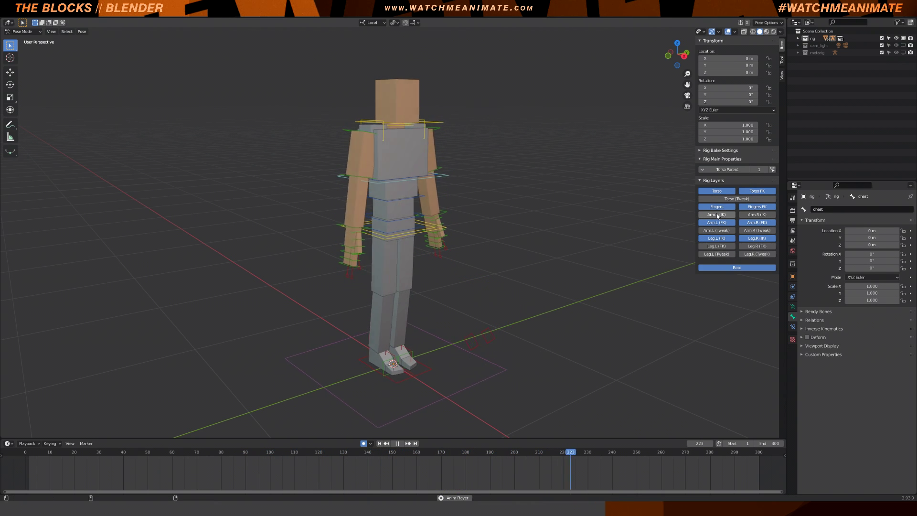
Step: Toggle the left arm IK, arm Tweak, leg FK and leg Tweak rig layers to compare their controls
left_click(715, 254)
left_click(715, 247)
mouse_move(721, 208)
left_mouse_down()
mouse_move(720, 239)
mouse_move(716, 207)
left_mouse_up()
left_click(717, 215)
left_click(716, 231)
left_click(718, 246)
left_click(719, 254)
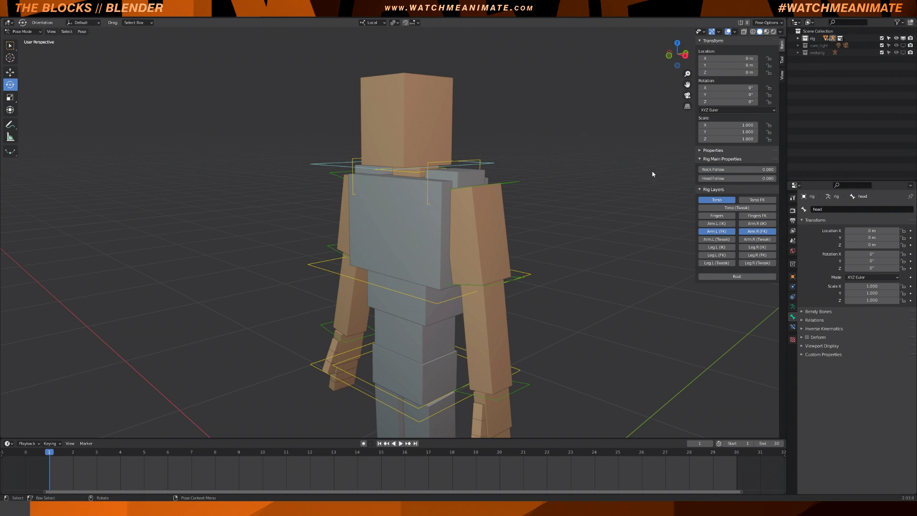
Step: Test-rotate the chest control, and set the head's Neck Follow and Head Follow to 1.000
left_click(493, 163)
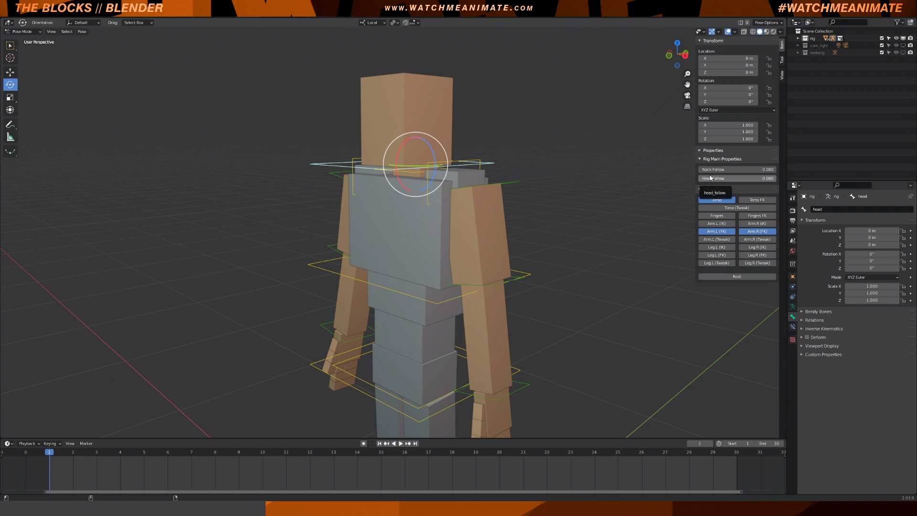
left_click(308, 263)
mouse_move(405, 295)
left_mouse_down()
mouse_move(402, 311)
mouse_move(406, 291)
left_mouse_up()
key("b")
left_click_drag(491, 167, 492, 168)
left_click_drag(717, 170, 774, 178)
Step: Try rotating the chest control with head following on, and lower the head's Neck Follow and Head Follow to their minimum
left_click(311, 264)
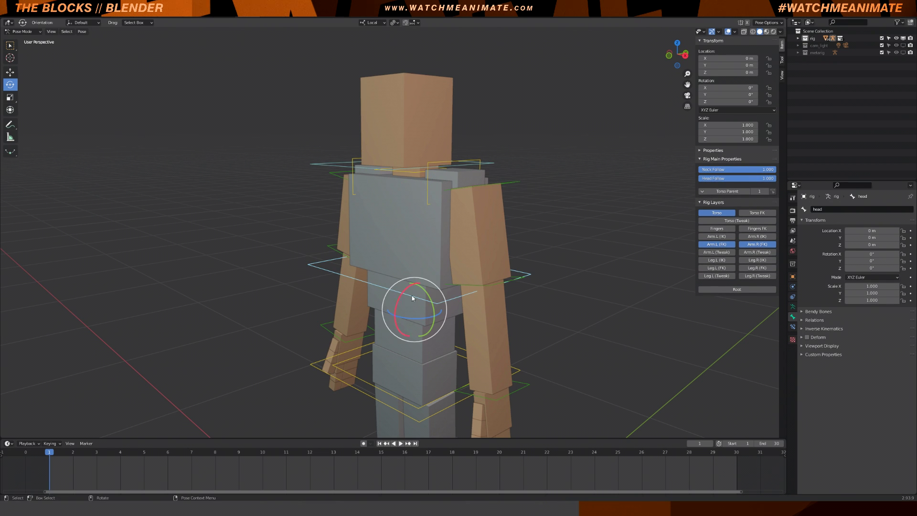
mouse_move(404, 293)
left_mouse_down()
mouse_move(396, 296)
mouse_move(404, 289)
left_mouse_up()
right_click(404, 289)
left_click(526, 210)
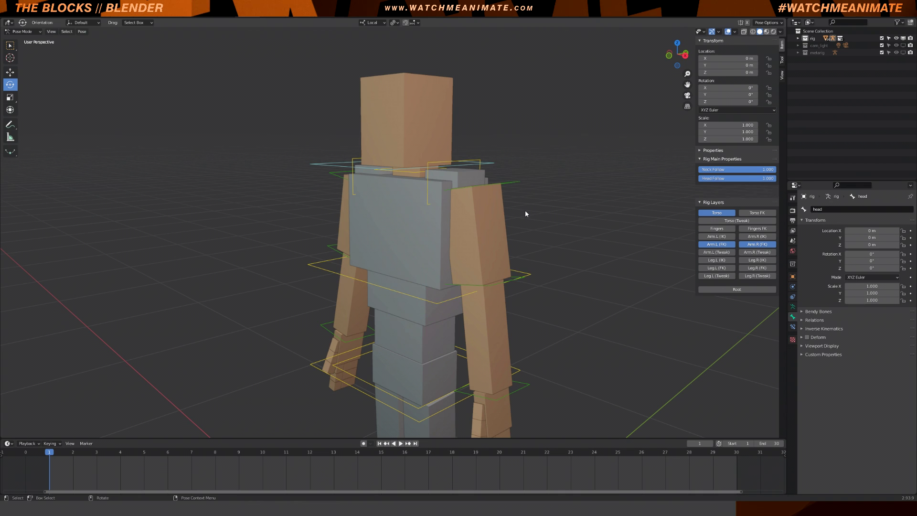
left_click_drag(764, 170, 703, 179)
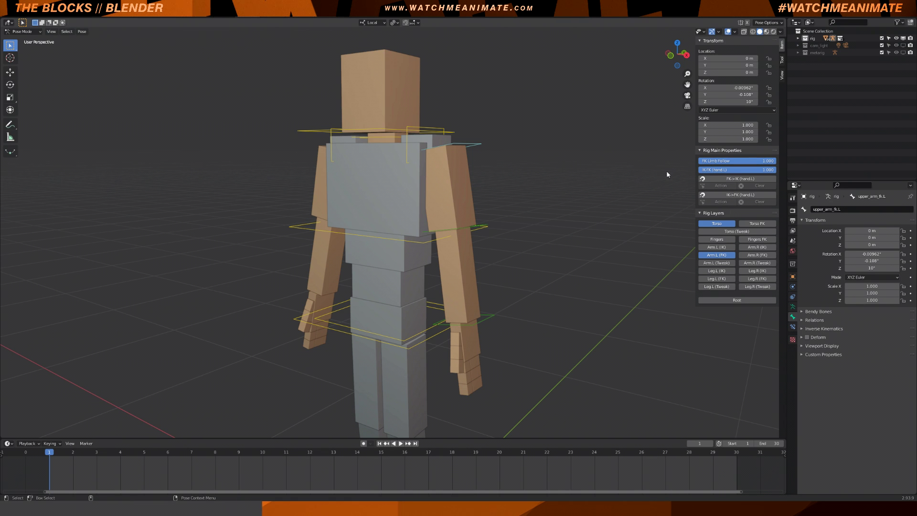
Step: Try rotating the chest control with the Rotate tool to test how the left arm follows, and cancel the rotation
left_click(371, 237)
key("shift+space")
key("r")
left_click_drag(377, 247, 375, 260)
right_click(375, 260)
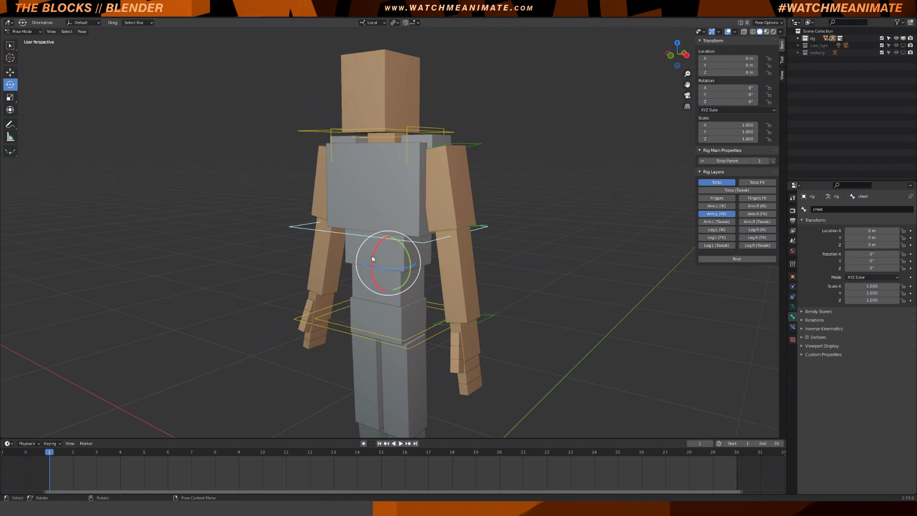
Step: Set the left upper arm's FK Limb Follow to 0.000 and test it with a cancelled chest rotation
left_click(474, 150)
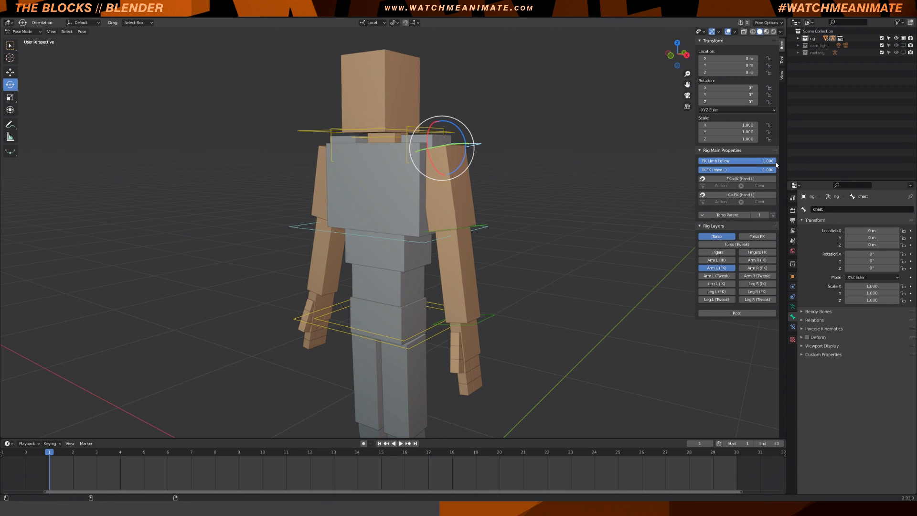
left_click(383, 235)
left_click_drag(382, 235, 374, 252)
right_click(374, 252)
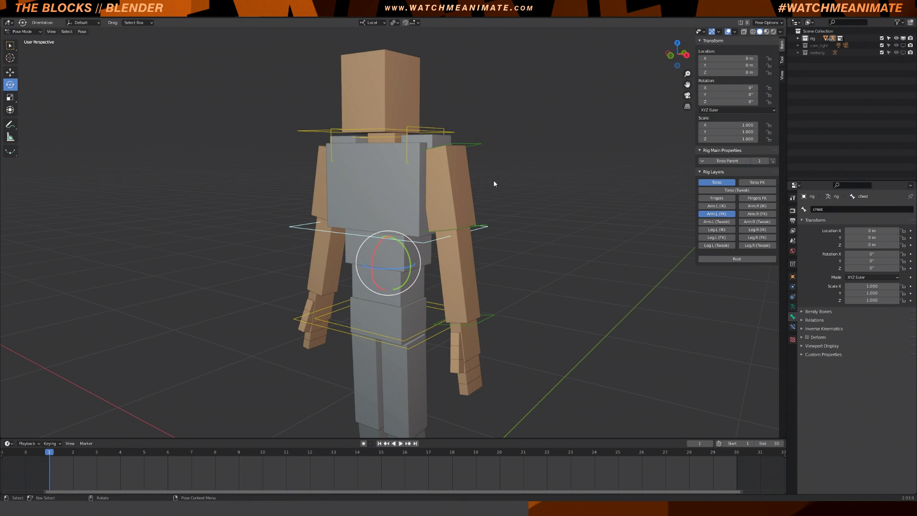
Step: Set the left arm's IK-FK (hand.L) value to 0.000 and show the Arm.L (IK) rig layer
left_click(474, 149)
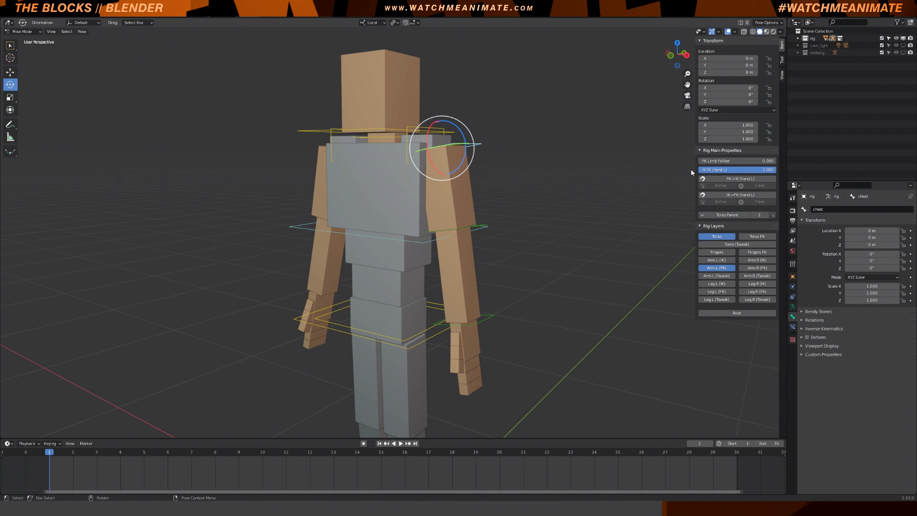
left_click_drag(776, 172, 695, 171)
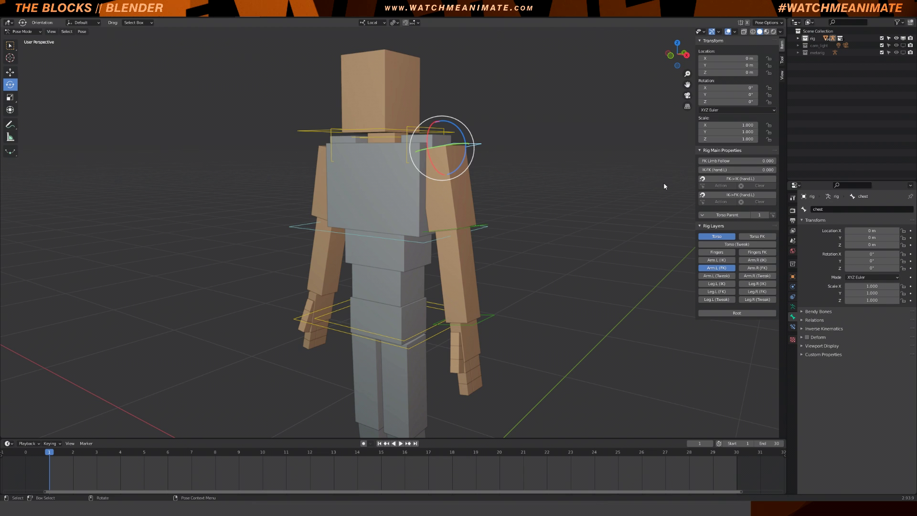
left_click(716, 260)
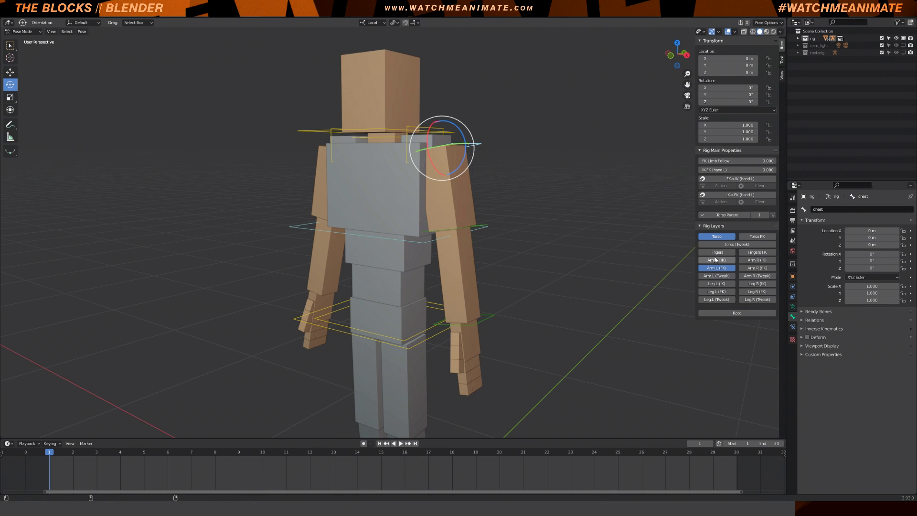
Step: Move the left hand's IK control to test the arm in IK mode
left_click(502, 315)
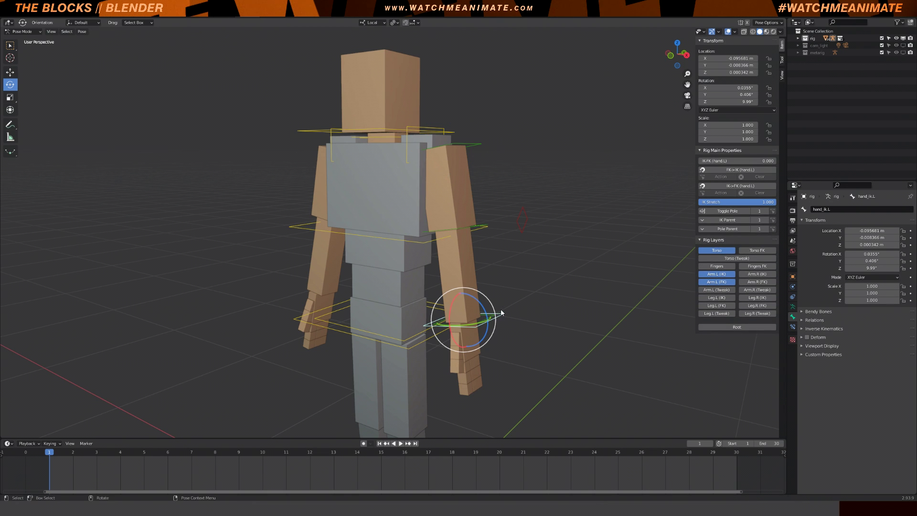
key("g")
left_click_drag(468, 343, 464, 320)
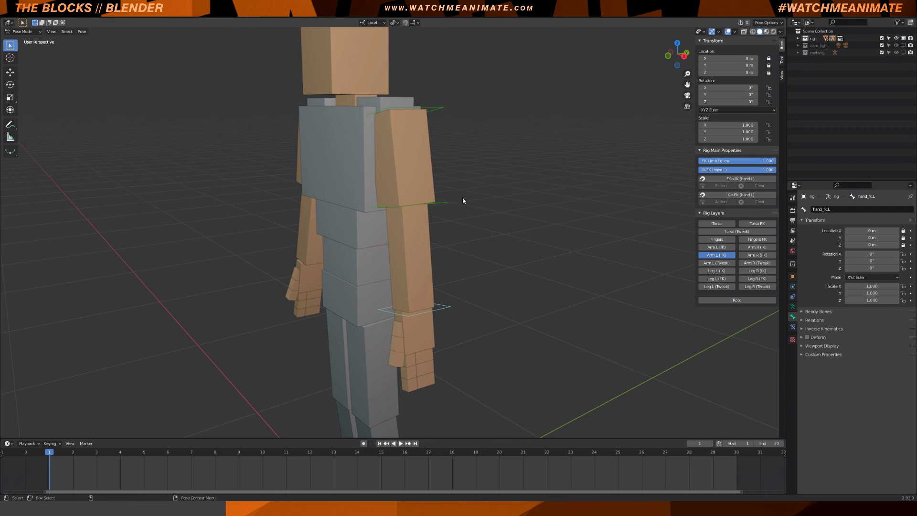
Step: Rotate the left forearm's FK control with the Rotate tool to bend the elbow
key("shift+space")
key("r")
left_click_drag(428, 201, 396, 178)
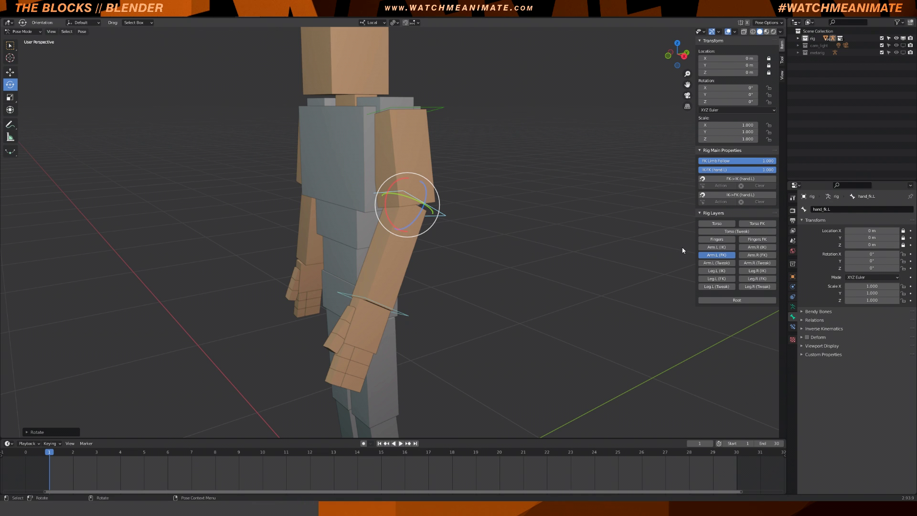
Step: Snap the left arm's IK chain to the FK pose and set IK-FK (hand.L) to 0.000
left_click(724, 196)
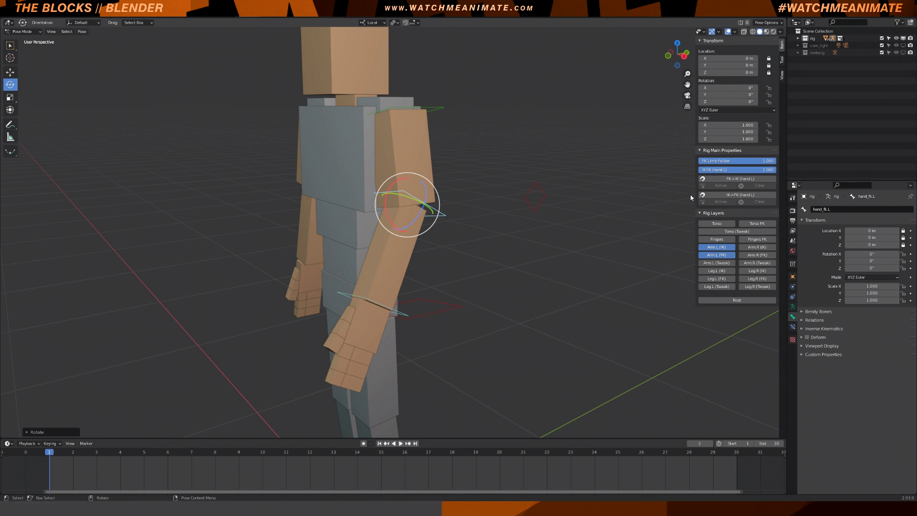
left_click(729, 197)
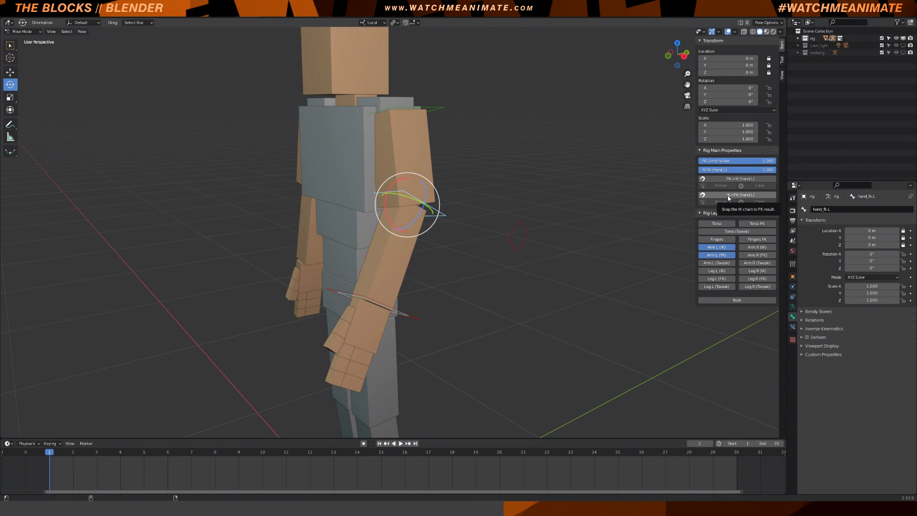
left_click_drag(774, 171, 700, 170)
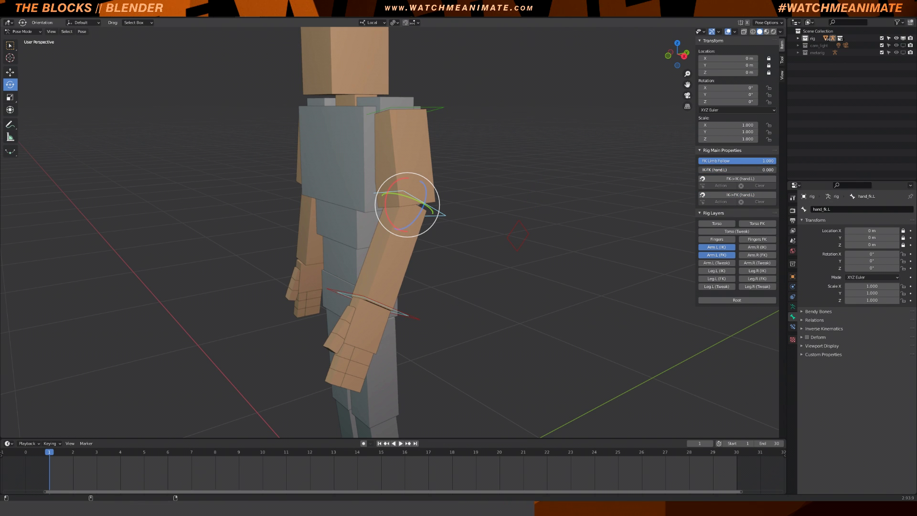
Step: Move the left hand's IK control to about X -0.102 m, Y -0.120 m, Z 0.052 m
left_click(414, 314)
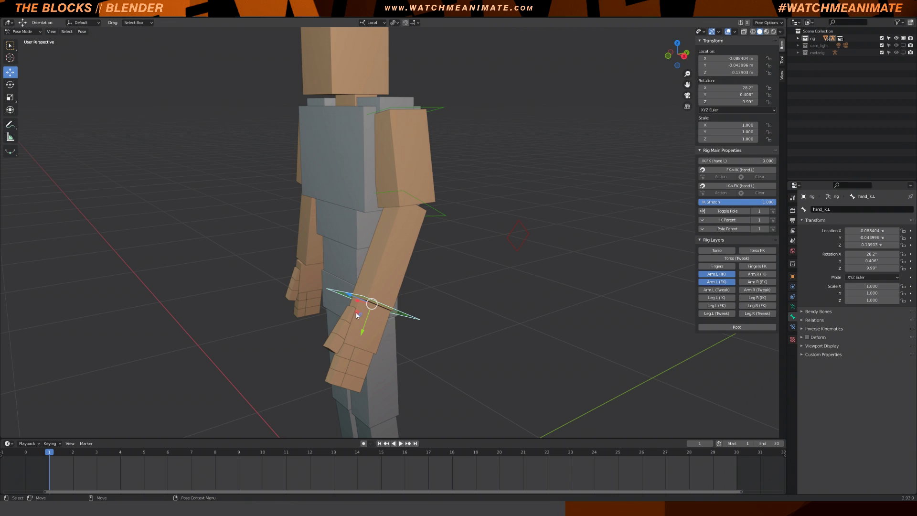
key("g")
left_click(400, 281)
middle_click_drag(400, 281, 470, 270)
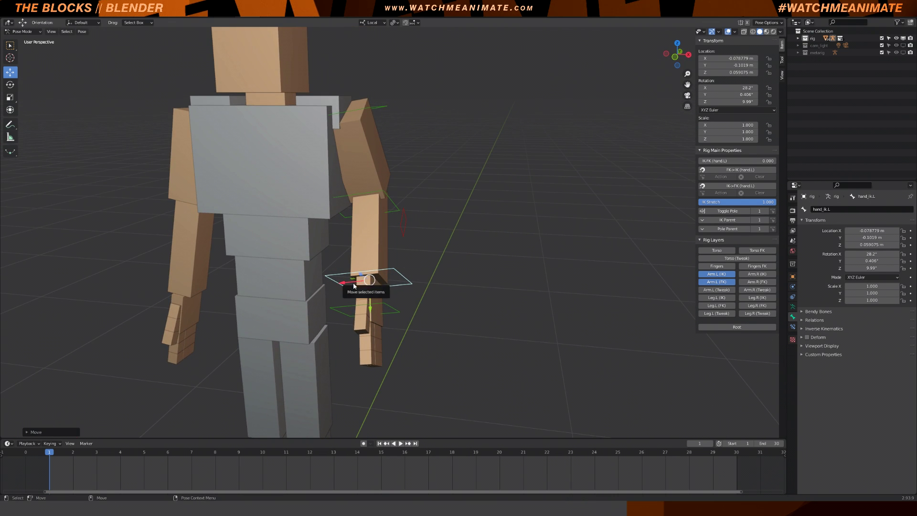
left_click_drag(389, 277, 402, 274)
middle_click_drag(402, 273, 397, 299)
key("g")
left_click(396, 300)
Step: Rotate the left hand's IK control with the Rotate tool to angle the hand
key("shift+space")
key("r")
left_click_drag(400, 267, 393, 259)
middle_click_drag(392, 259, 435, 257)
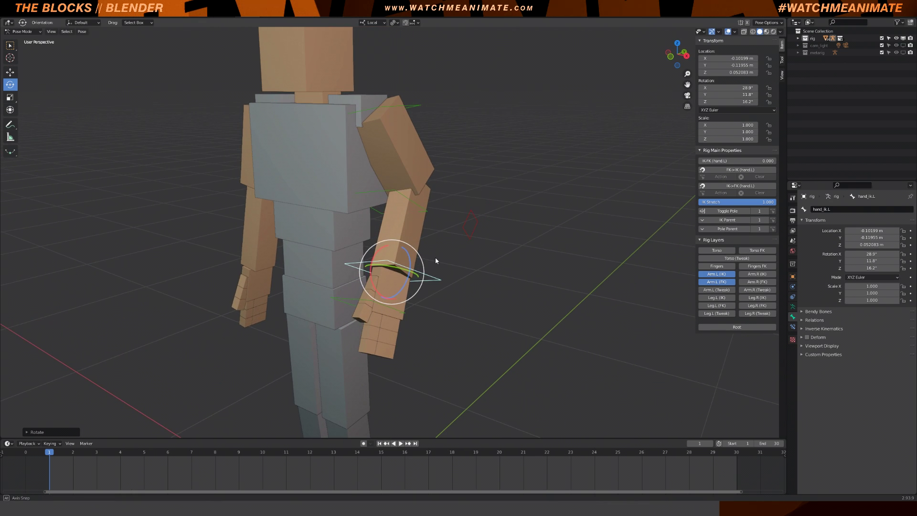
Step: Snap the left arm's FK chain to the IK pose and set IK-FK (hand.L) to 1.000
left_click(729, 170)
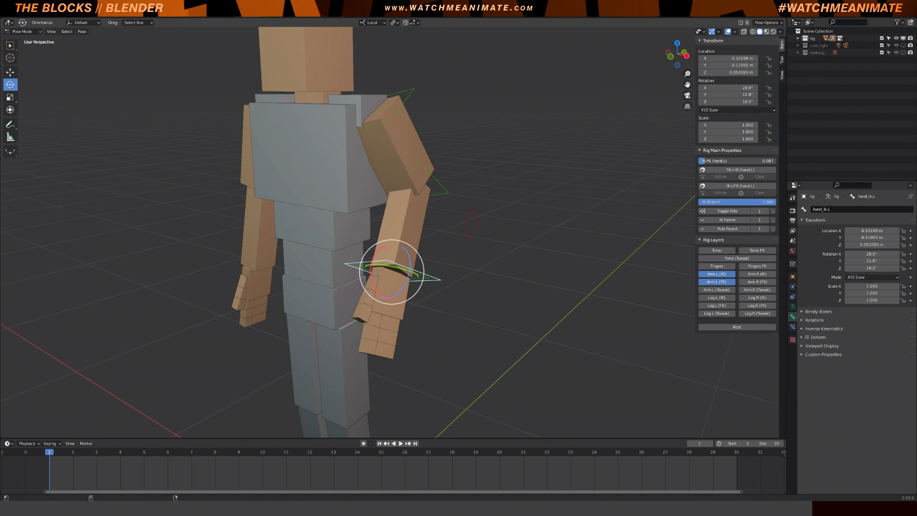
Step: Test the left arm's FK controls by rotating the upper arm and the forearm
left_click(403, 103)
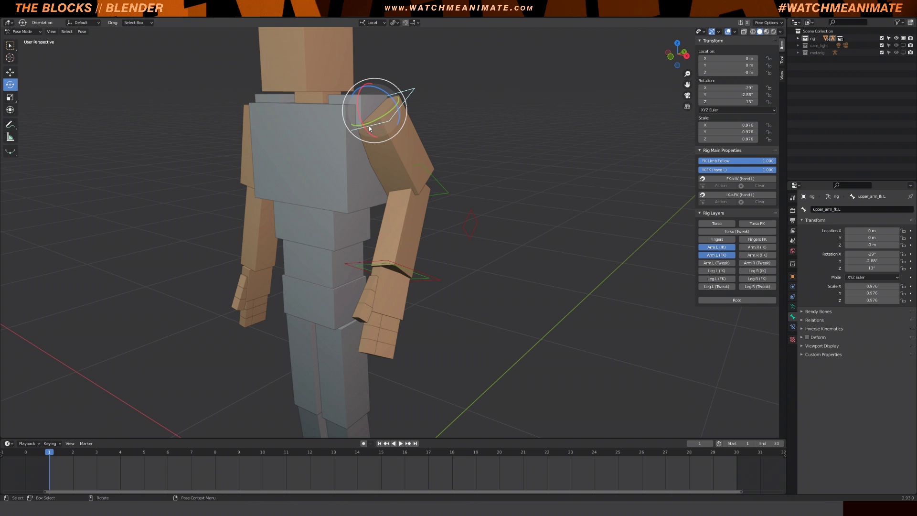
left_click_drag(369, 126, 362, 121)
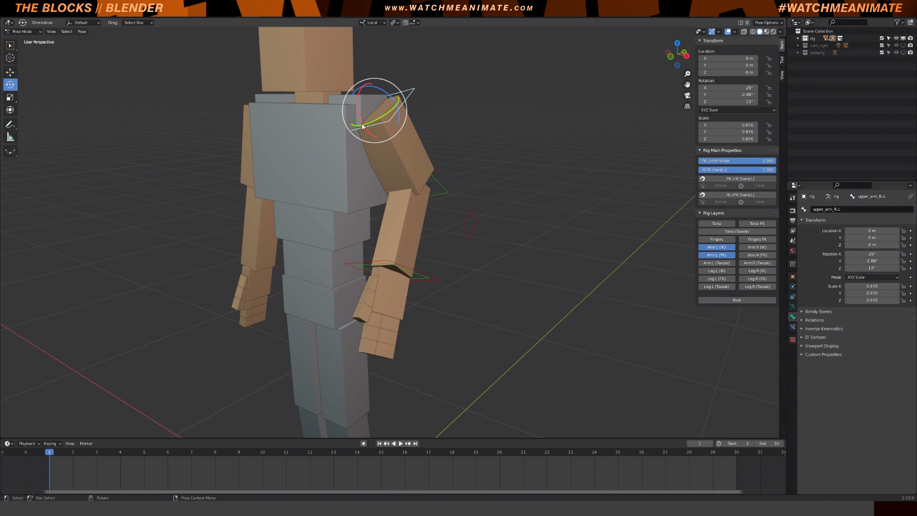
left_click(401, 194)
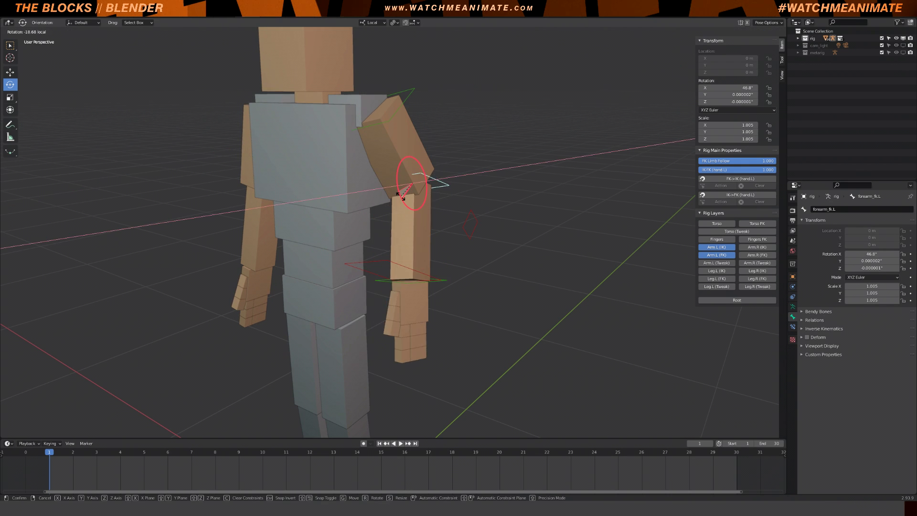
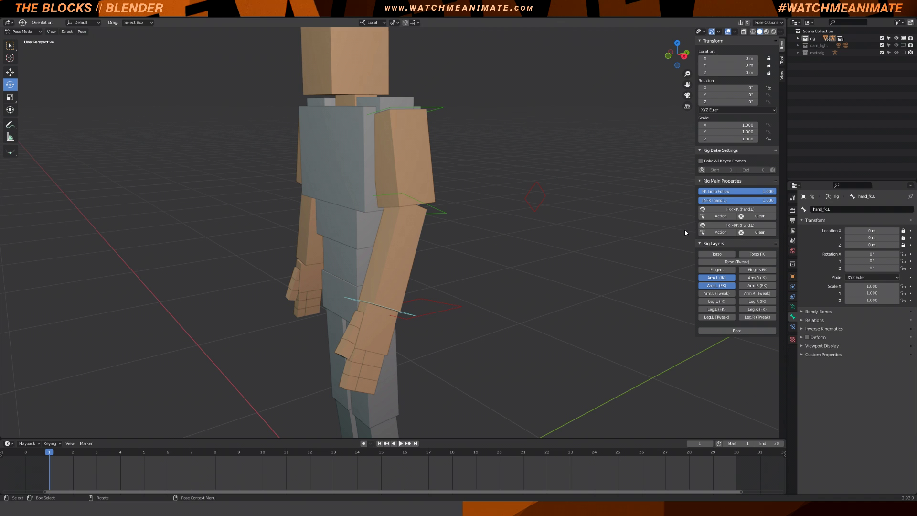
Step: Apply the IK-to-FK snap to the left arm's keyframes and set IK-FK (hand.L) to 0.000
left_click(714, 226)
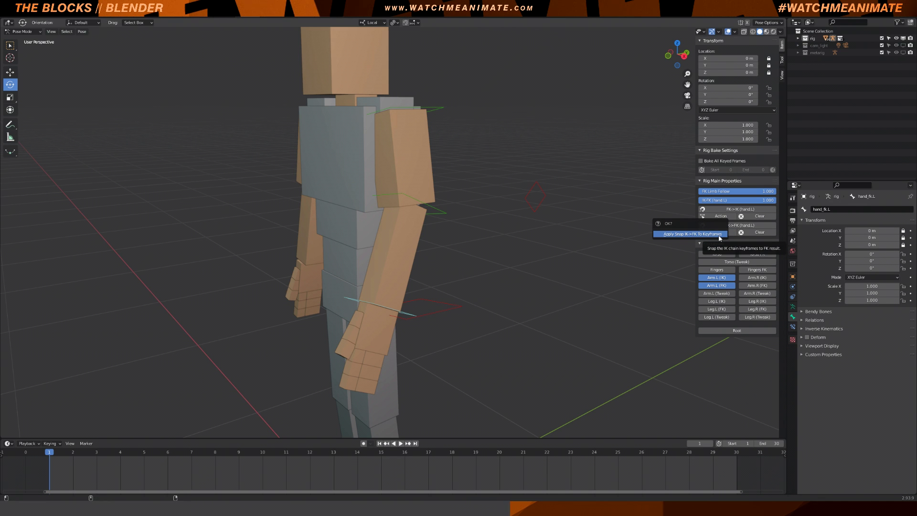
left_click(683, 236)
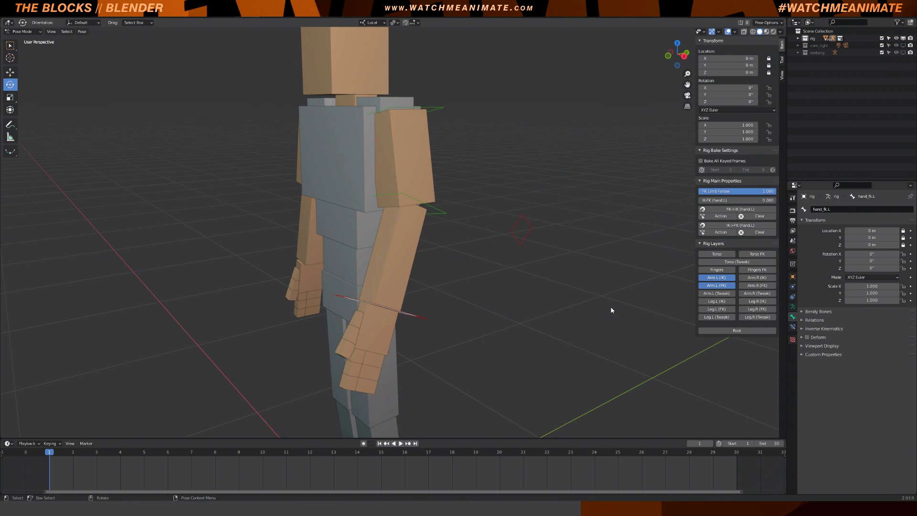
Step: Play back the arm animation to check the snapped IK keyframes, and return to frame 1
key("space")
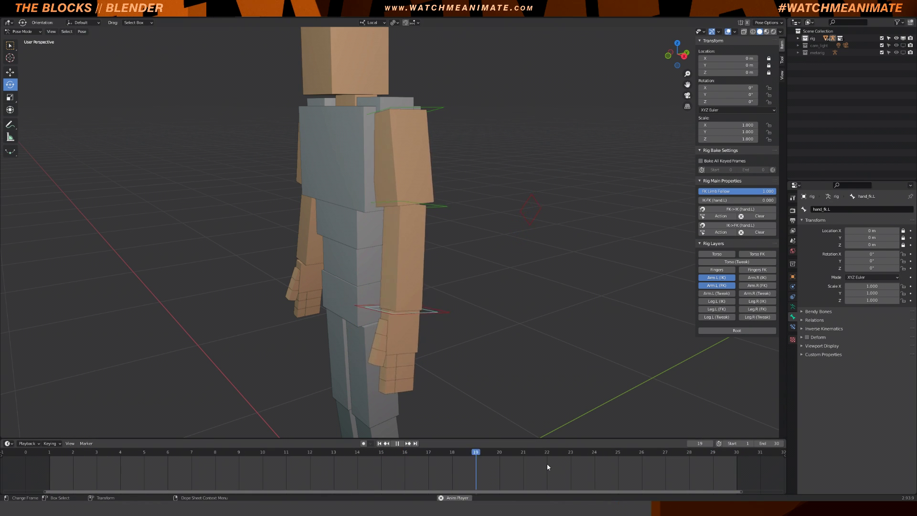
key("space")
left_click_drag(554, 451, 52, 462)
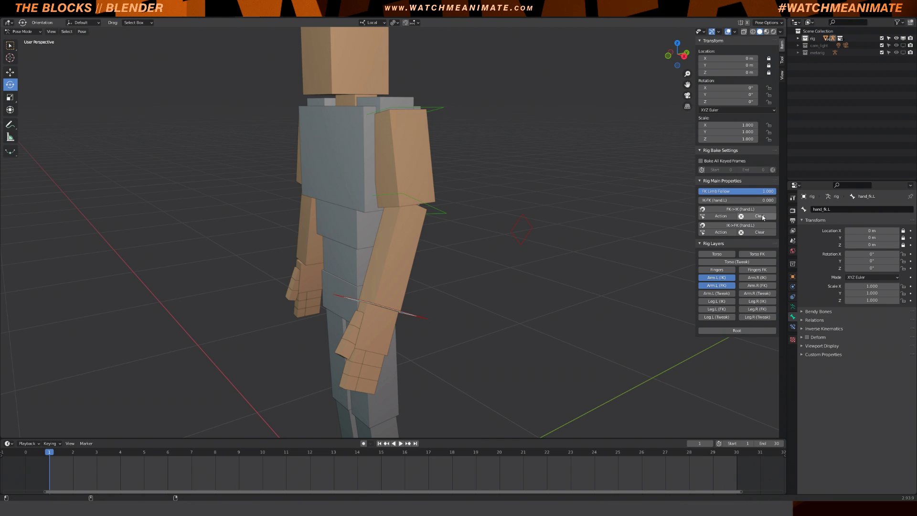
Step: Clear the left arm's FK keyframes, play back the animation briefly, and return to frame 1
left_click(735, 219)
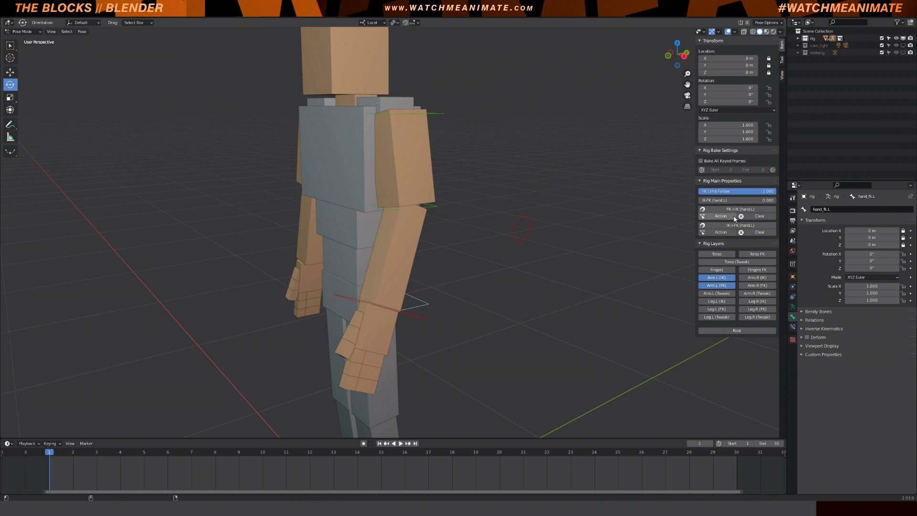
key("space")
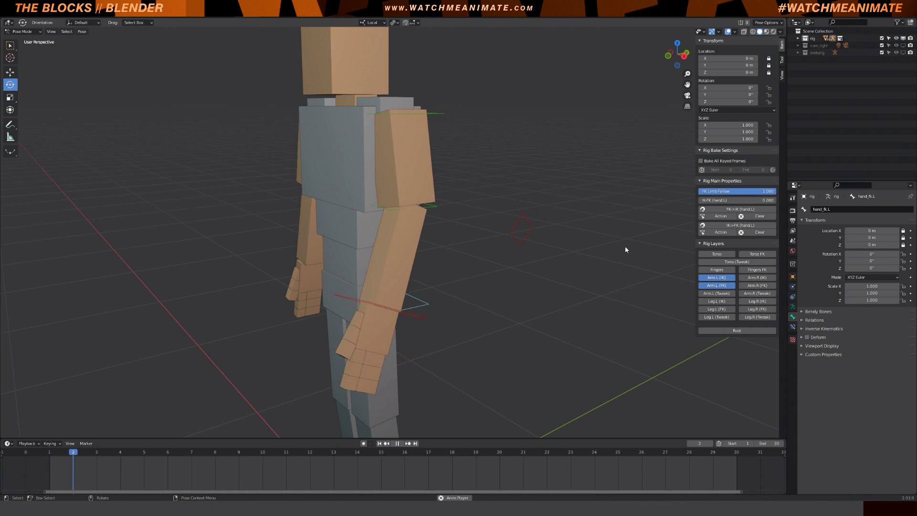
key("space")
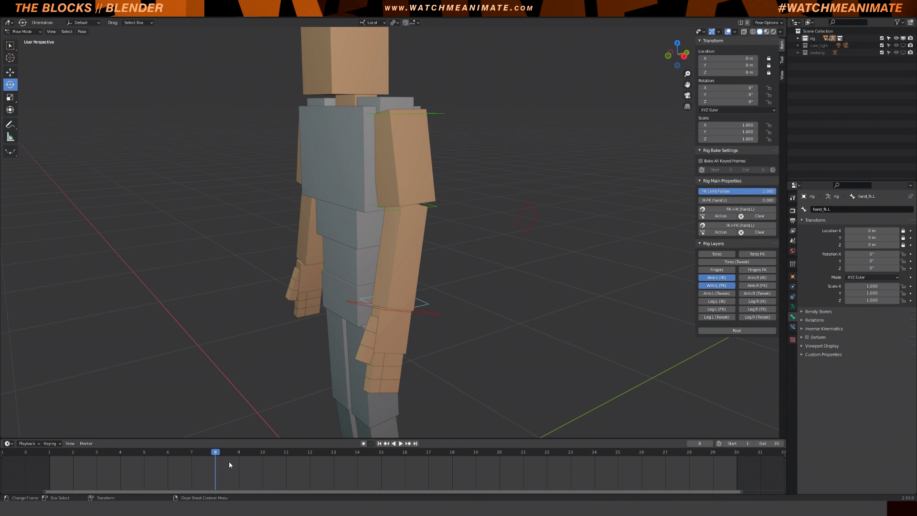
left_click(53, 466)
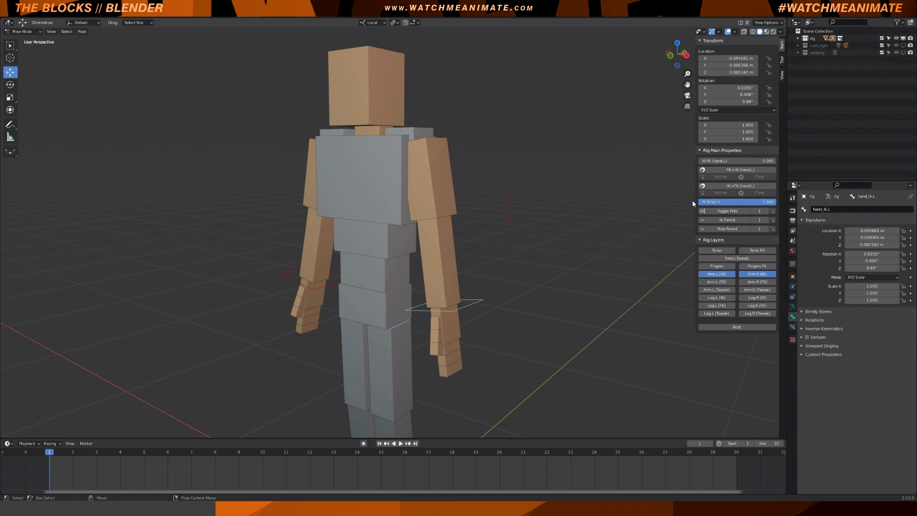
Step: Test moving the left hand's IK control with stretch on, cancel the move, and test again with IK Stretch at 0.000
key("b")
left_click_drag(482, 307, 442, 319)
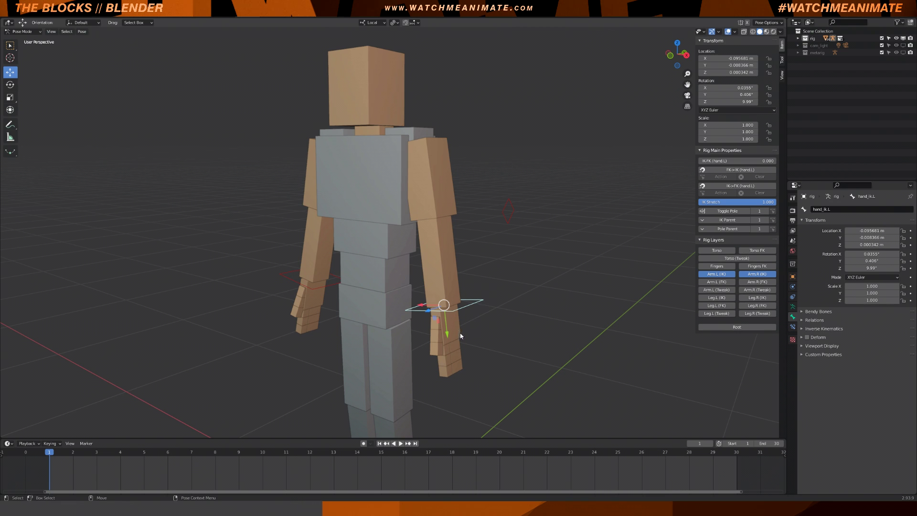
key("g")
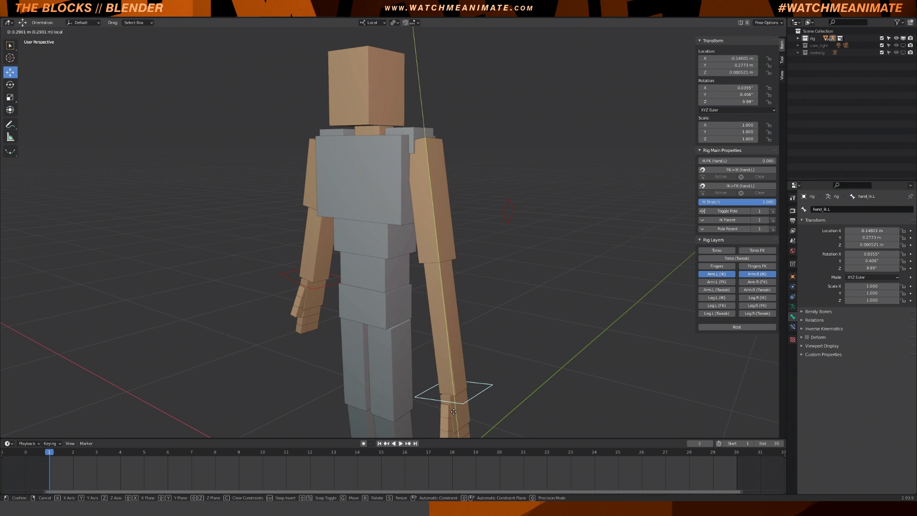
left_click(444, 306)
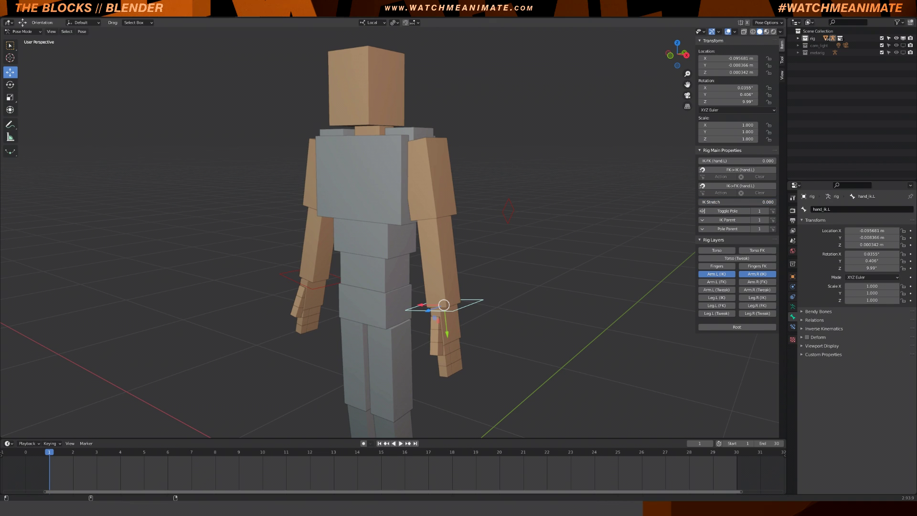
key("BackSpace")
left_click_drag(443, 328, 432, 310)
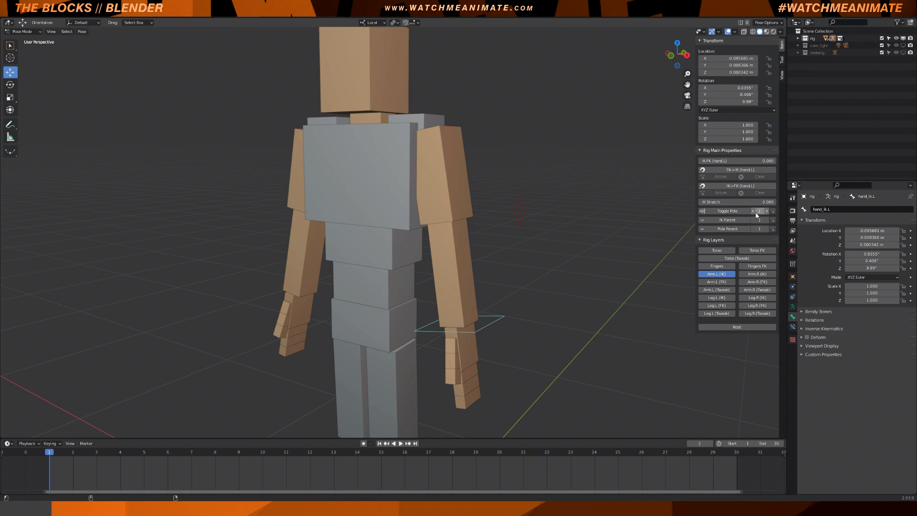
Step: Select the left arm's pole target and set Toggle Pole to 0 for the left hand
left_click_drag(569, 190, 532, 219)
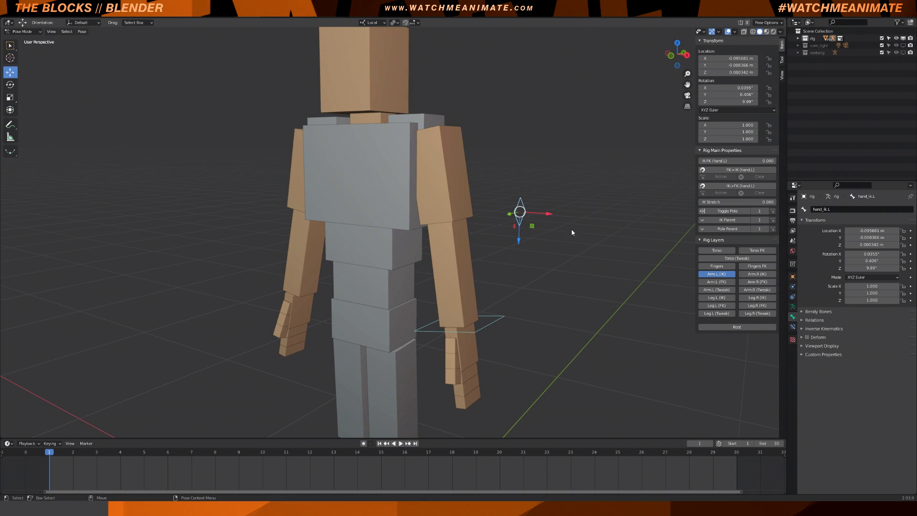
left_click(736, 214)
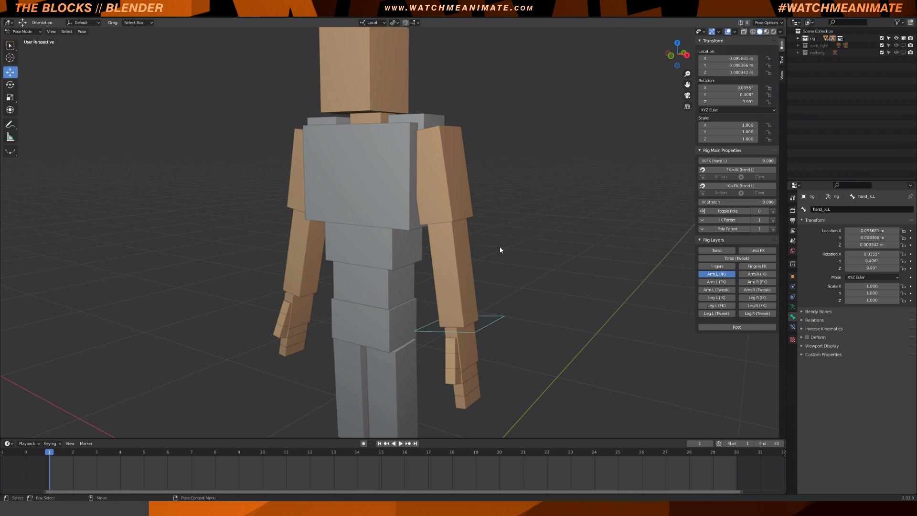
mouse_move(546, 222)
middle_mouse_down()
mouse_move(523, 224)
mouse_move(545, 221)
middle_mouse_up()
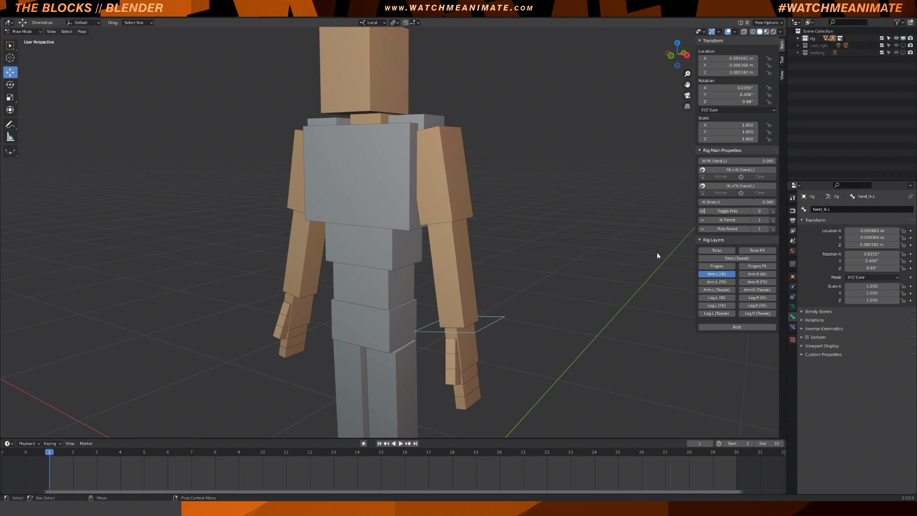
Step: Show the hidden armature layer with the upper-arm and thigh arrow controls alongside the left arm IK layer
left_click(794, 308)
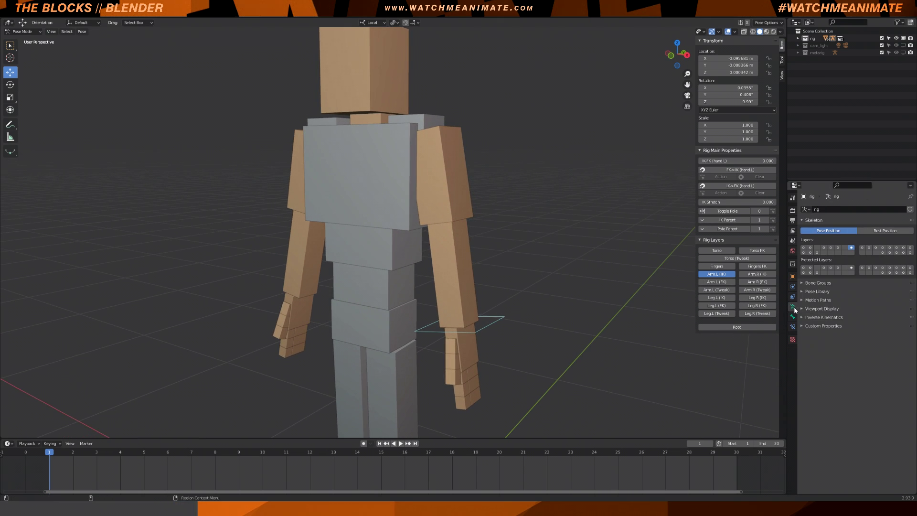
left_click(883, 253)
left_click(883, 253)
left_click(883, 254)
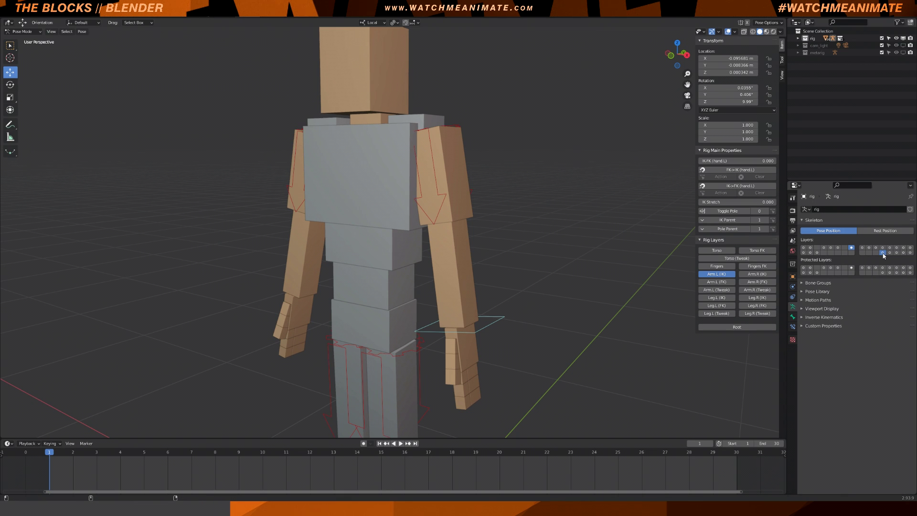
left_click(883, 253)
left_click(883, 254)
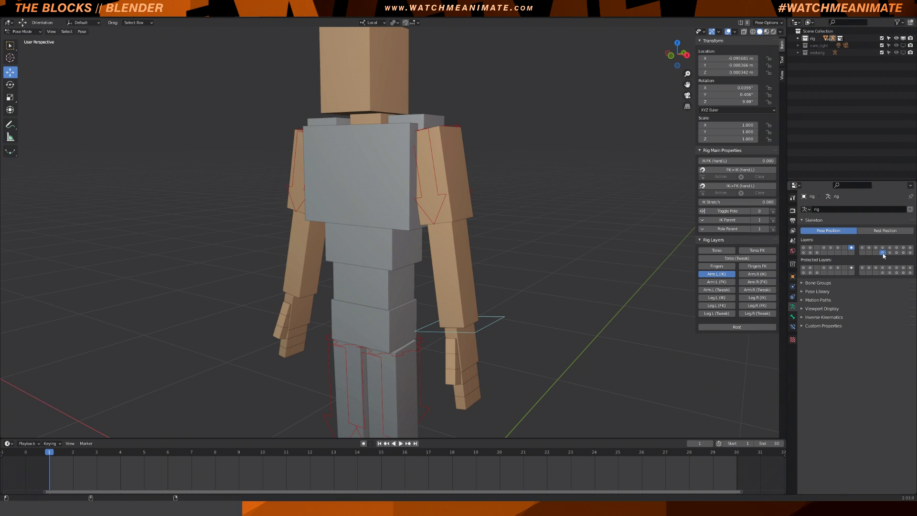
left_click(853, 248)
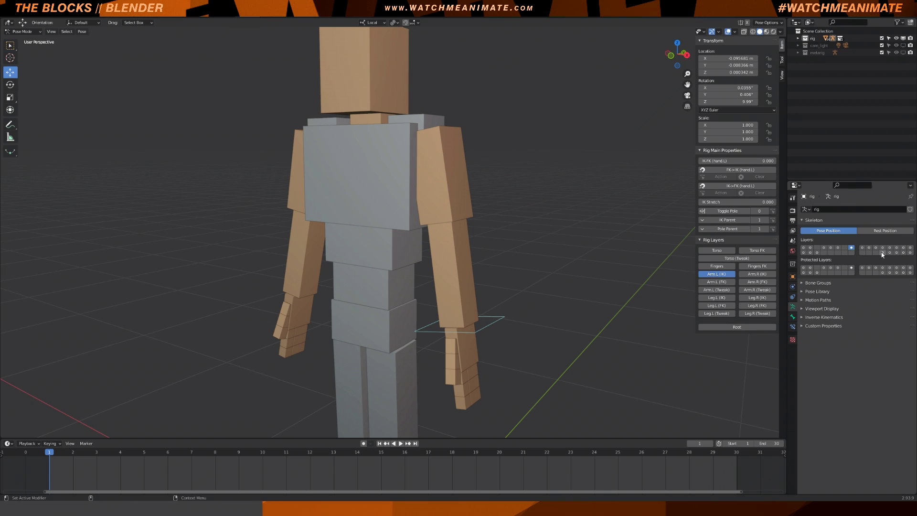
left_click(852, 248)
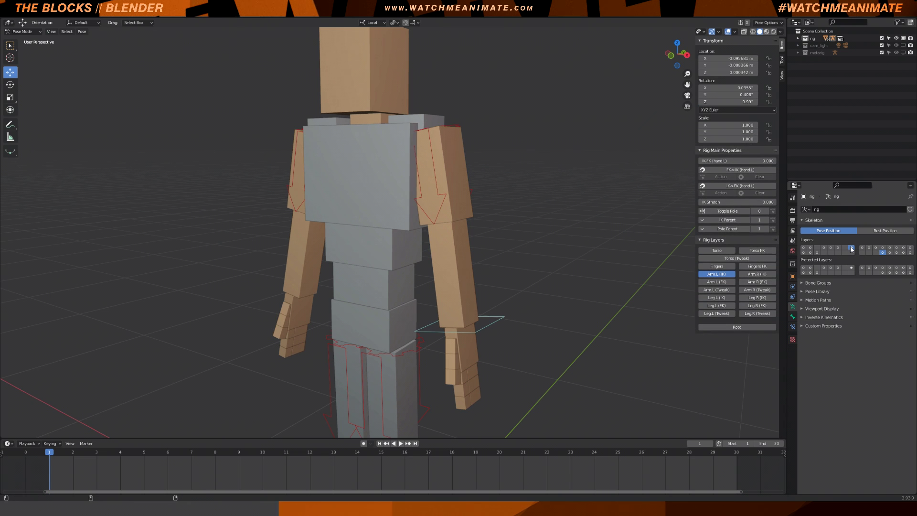
Step: Test the left upper arm's arrow control by rotating it
left_click(438, 191)
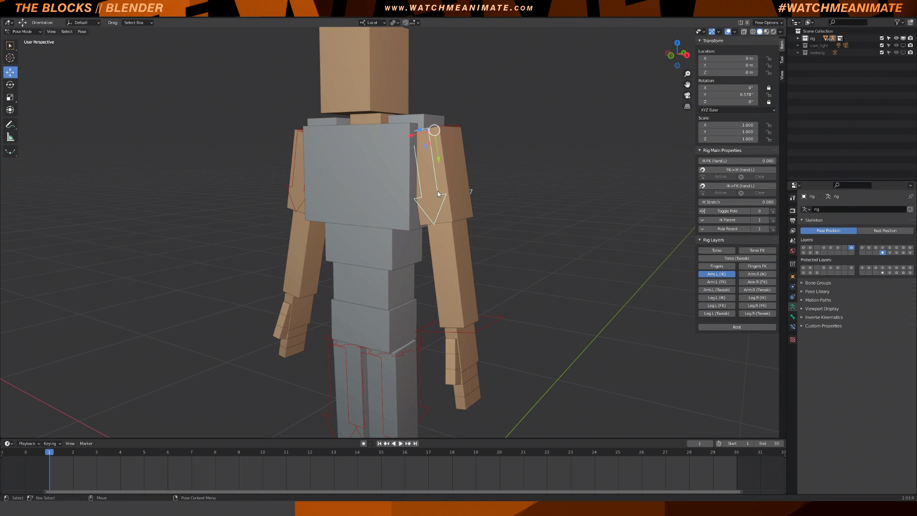
key("r")
left_click_drag(434, 127, 439, 127)
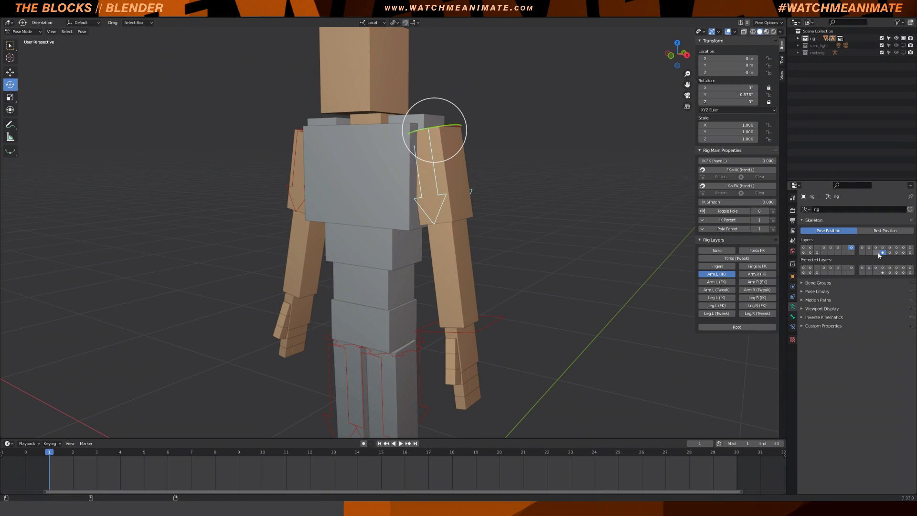
Step: Hide the arrow-control layer, reselect the left hand's IK control, and set Toggle Pole back to 1
left_click(597, 293)
left_click(498, 319)
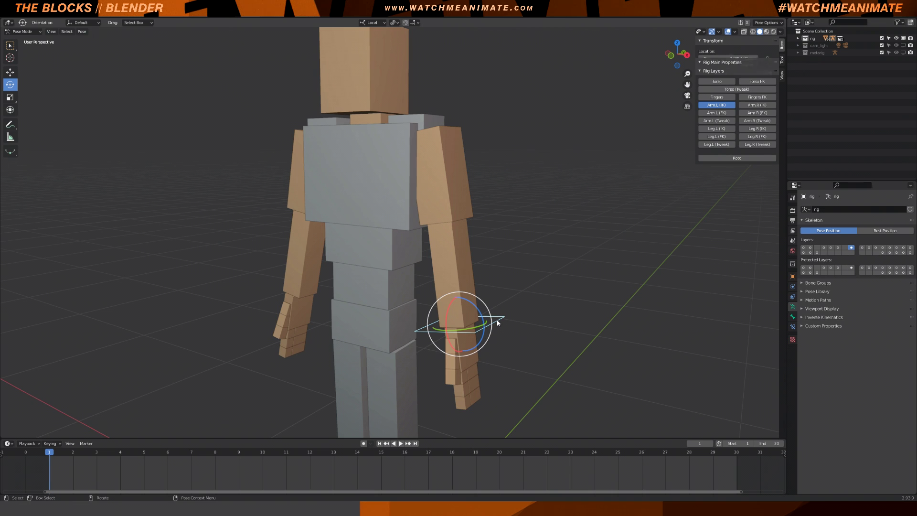
left_click(737, 213)
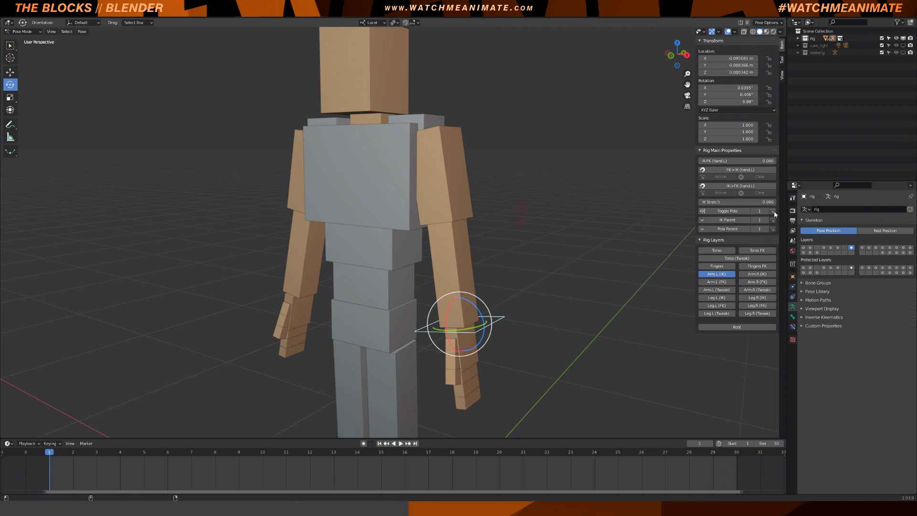
Step: Raise the left hand's IK control along its local Y axis and keyframe the arm's pole target at frame 1
key("g")
key("y")
left_click(457, 325)
left_click(521, 213)
key("i")
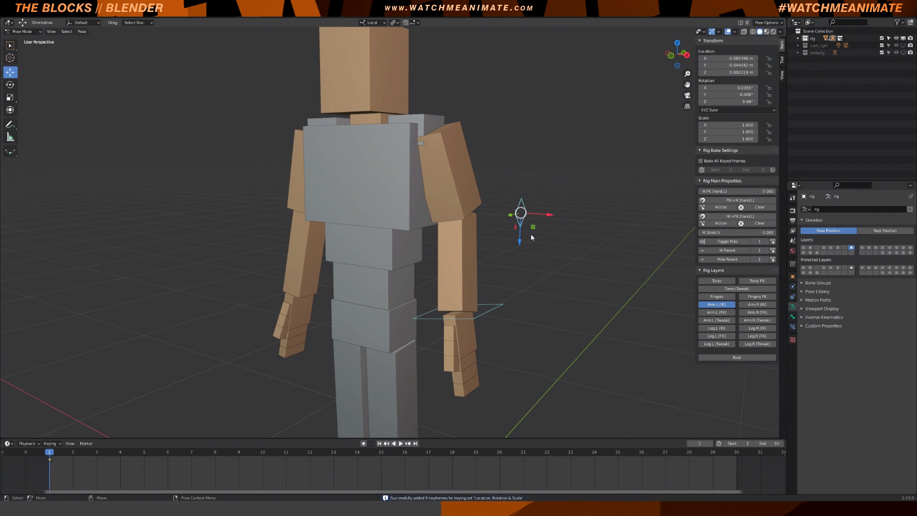
Step: At frame 15, move the left arm's pole target outward along X and keyframe its location, rotation and scale
left_click_drag(49, 458, 382, 456)
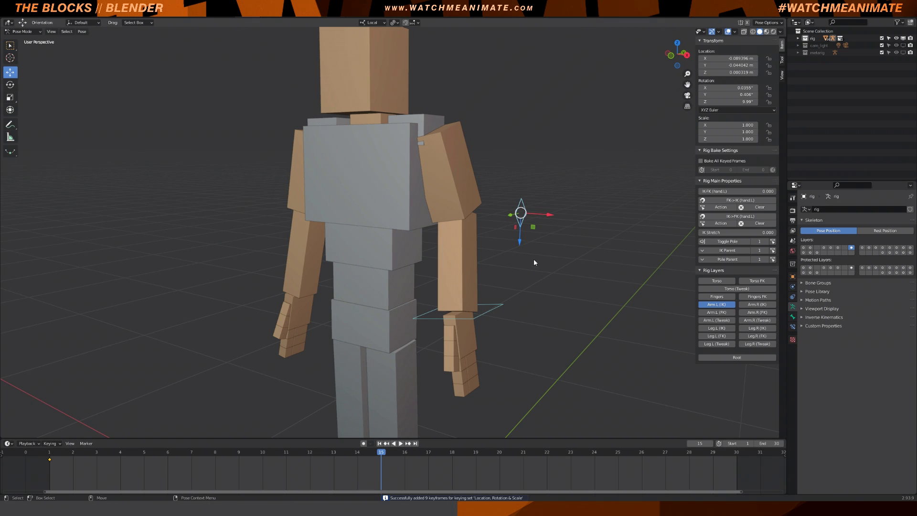
left_click_drag(547, 217, 574, 216)
key("i")
key("space")
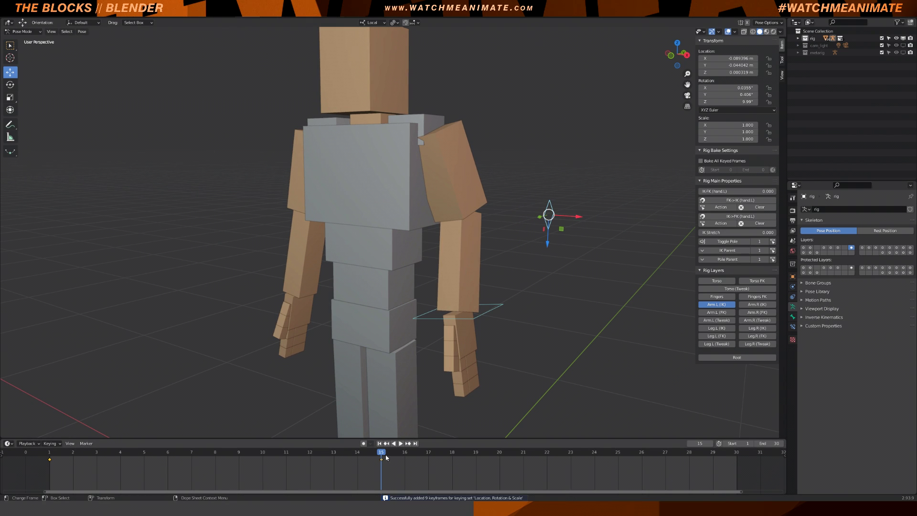
key("space")
Step: Copy the pole target's first keyframe to frame 30, play back the animation, and return to frame 1
left_click_drag(76, 473, 45, 459)
key("ctrl+c")
key("ctrl+v")
key("space")
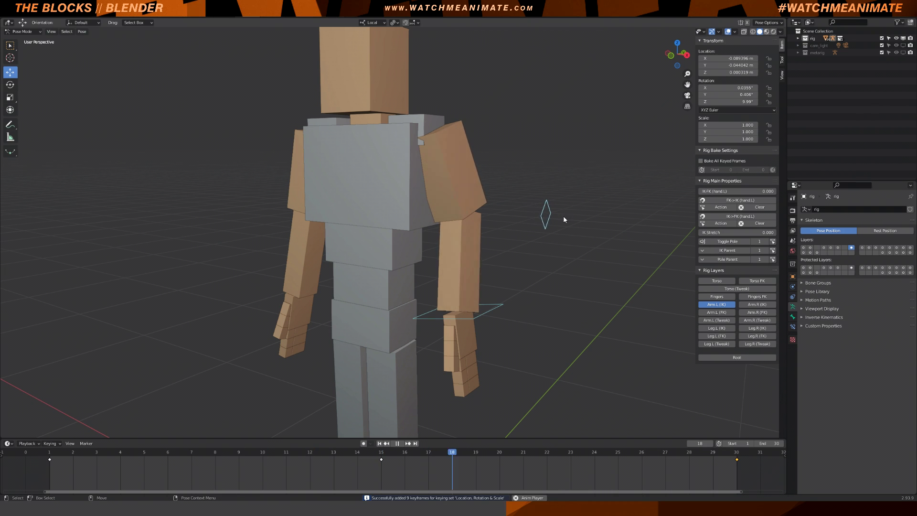
key("space")
left_click(67, 453)
left_click_drag(67, 453, 49, 453)
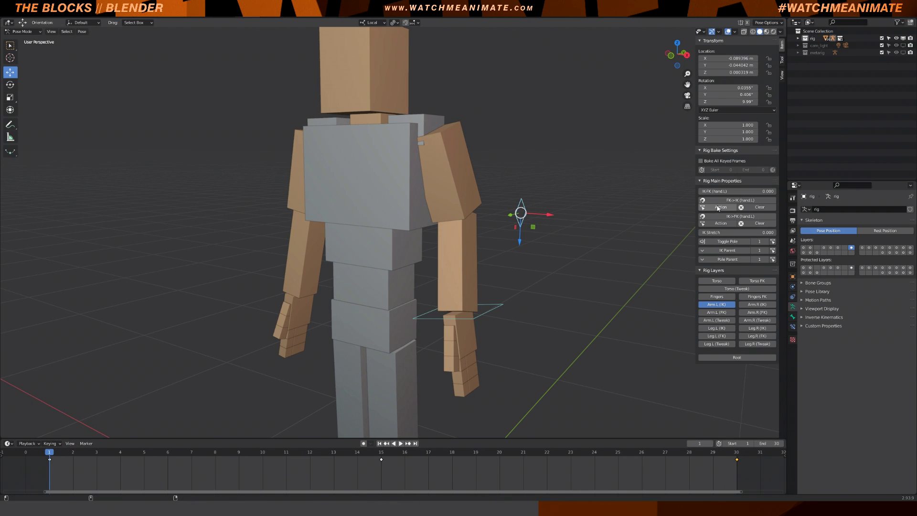
Step: Apply Toggle Pole to the keyframes with Use Pole Vector off, and play back the left upper arm's arrow control animation
left_click(773, 242)
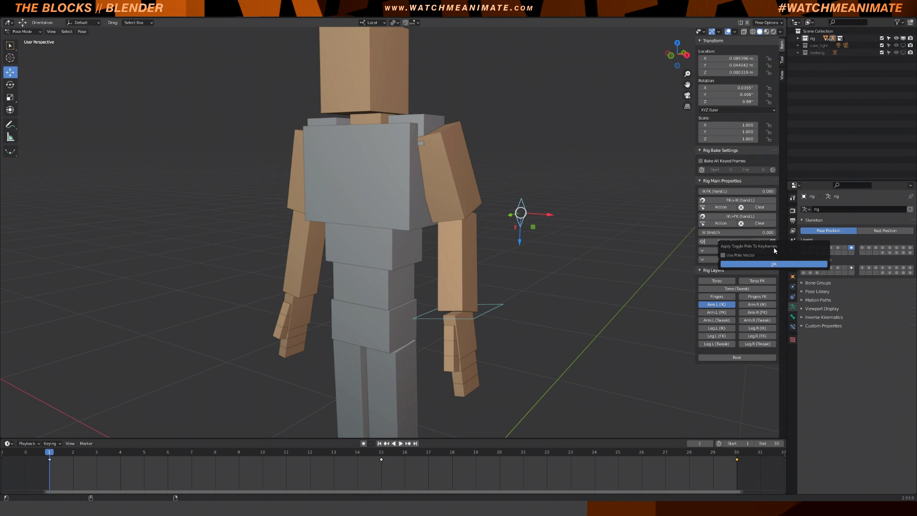
left_click(775, 264)
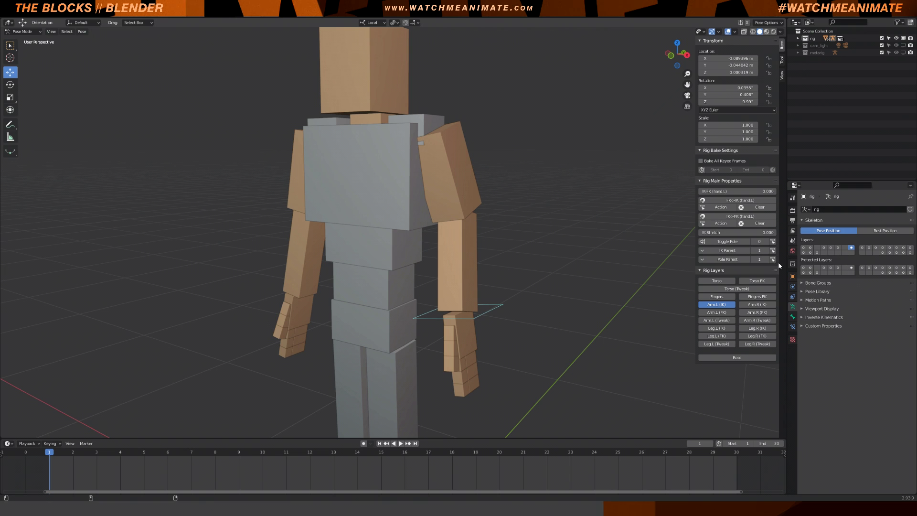
left_click(882, 252, "shift")
left_click(446, 191)
key("space")
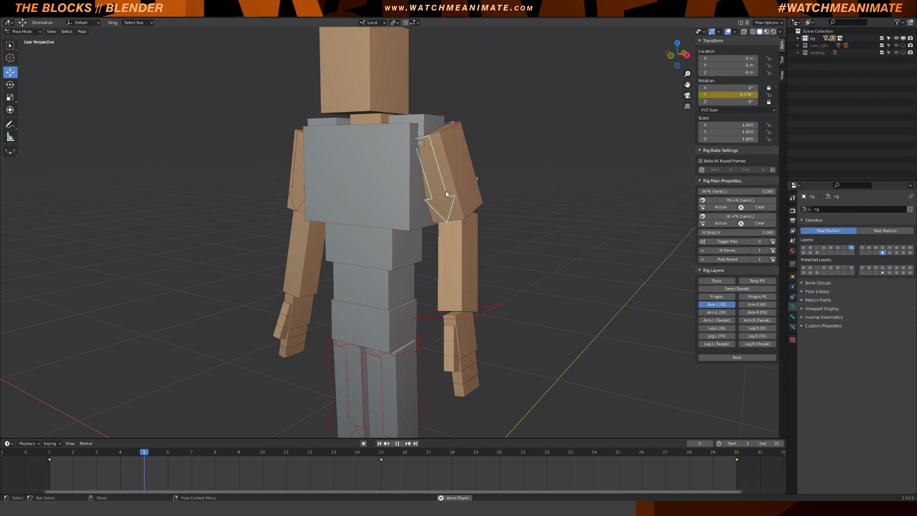
key("space")
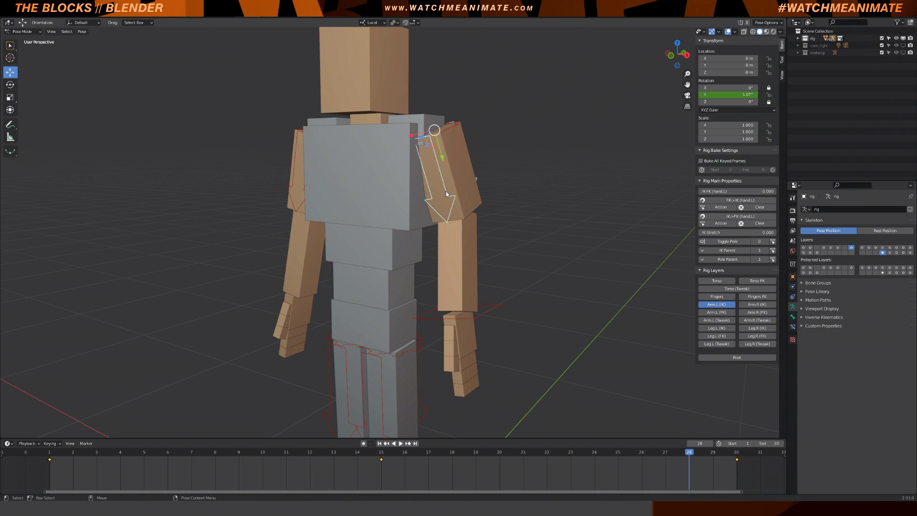
Step: Apply Toggle Pole to the keyframes with Use Pole Vector on, and play back the pole target's animation
left_click(772, 243)
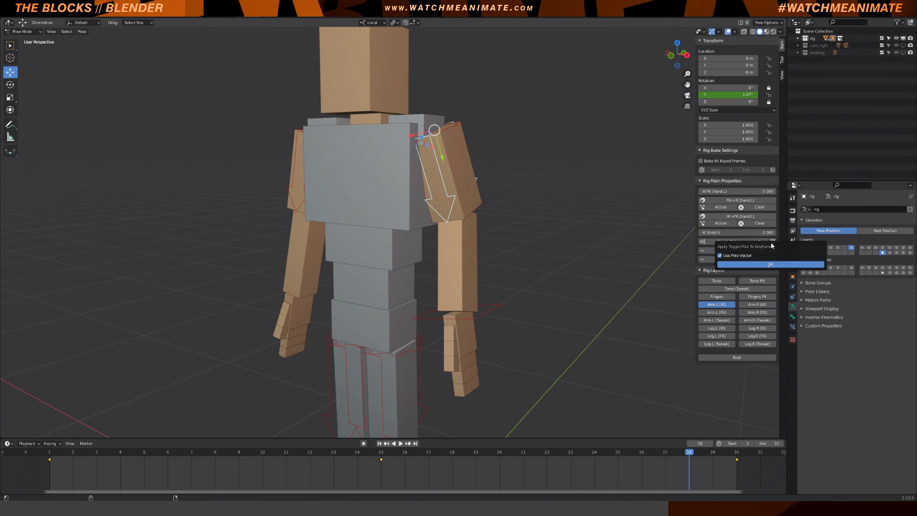
left_click(748, 265)
key("space")
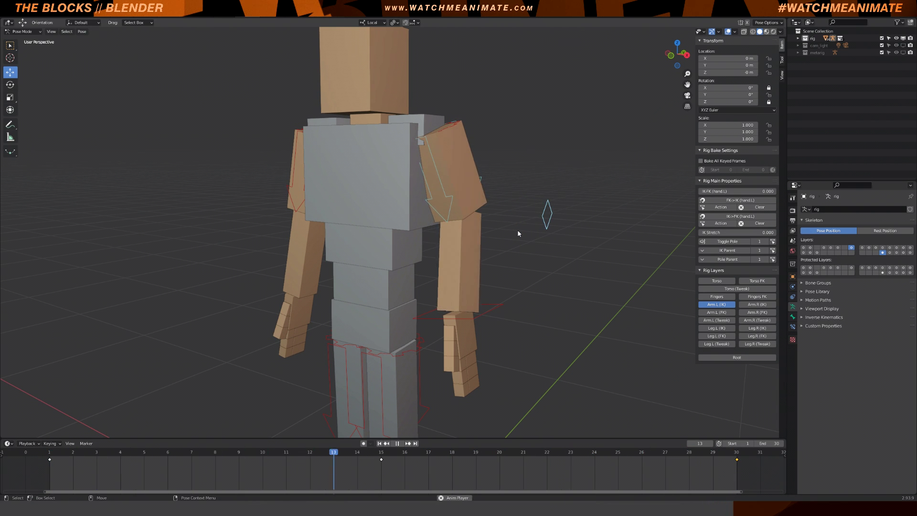
key("space")
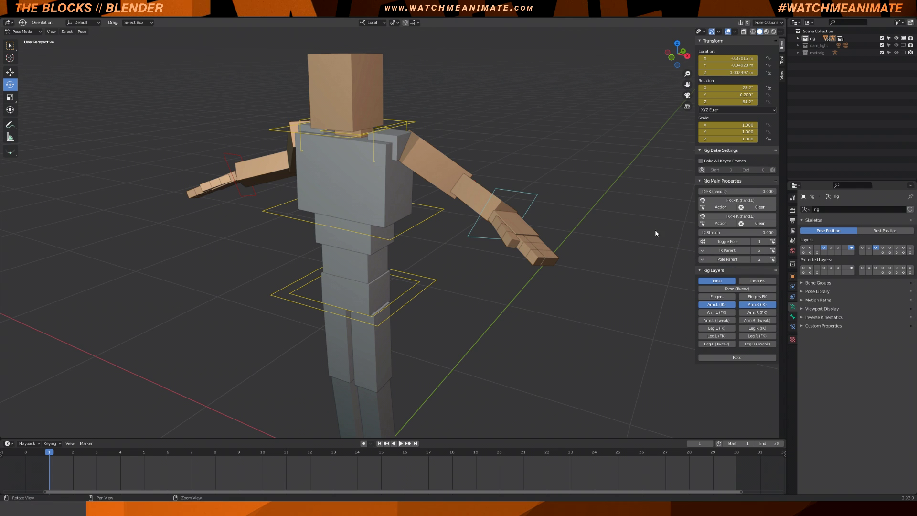
Step: Inspect the left hand's IK control and its pole target from the side of the posed character
scroll(623, 207, "down", 3)
middle_click_drag(616, 229, 604, 205)
middle_click_drag(613, 240, 603, 244)
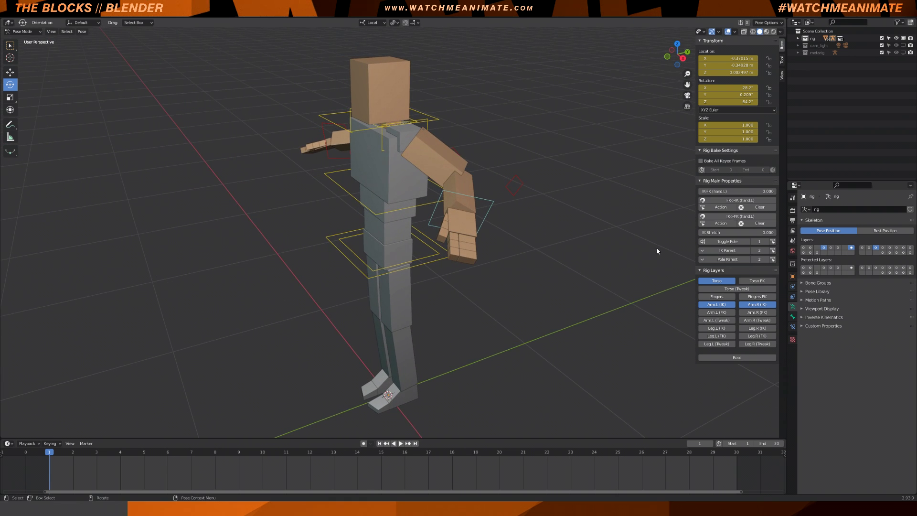
left_click(495, 195)
left_click(514, 186)
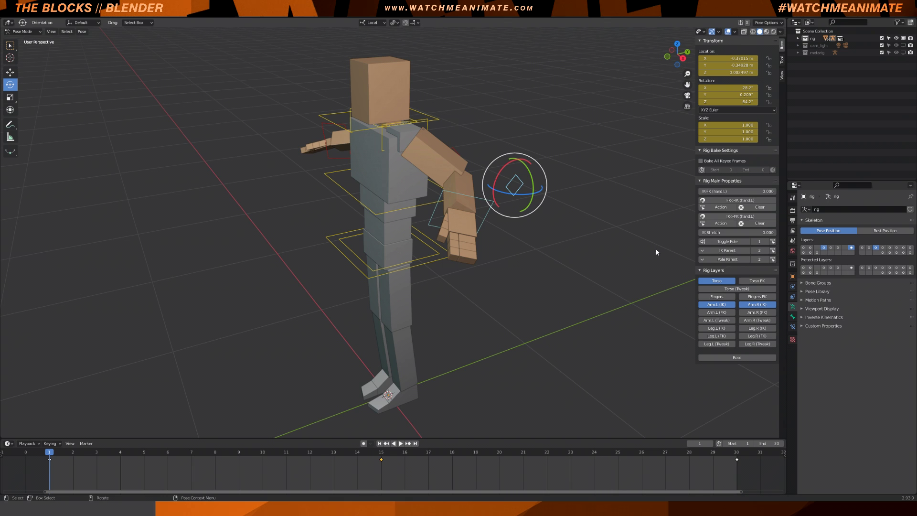
key("alt+a")
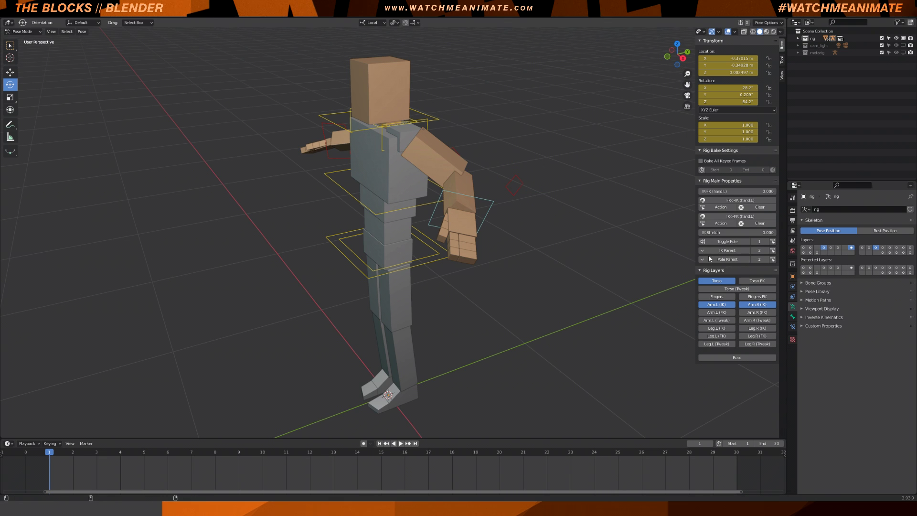
Step: Review the left arm's IK Parent and Pole Parent options, choosing Torso as the IK parent with Keep Transform
left_click(737, 252)
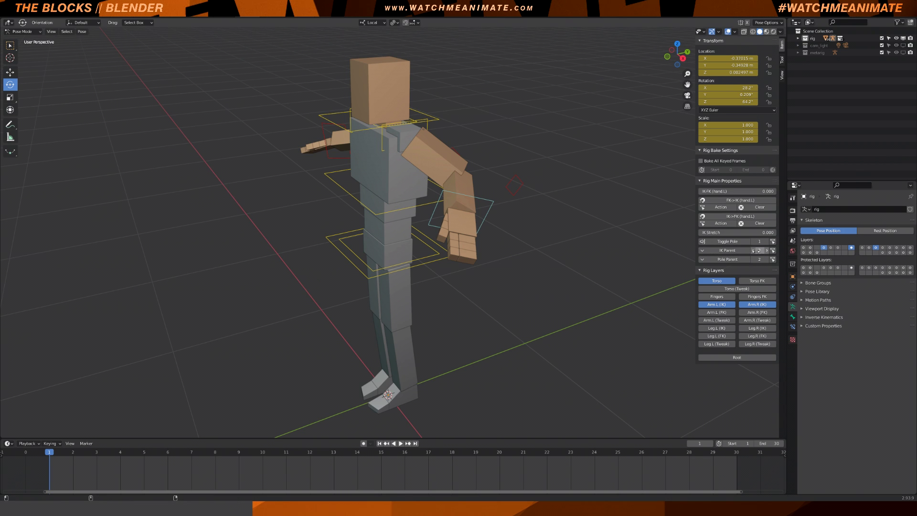
left_click(716, 260)
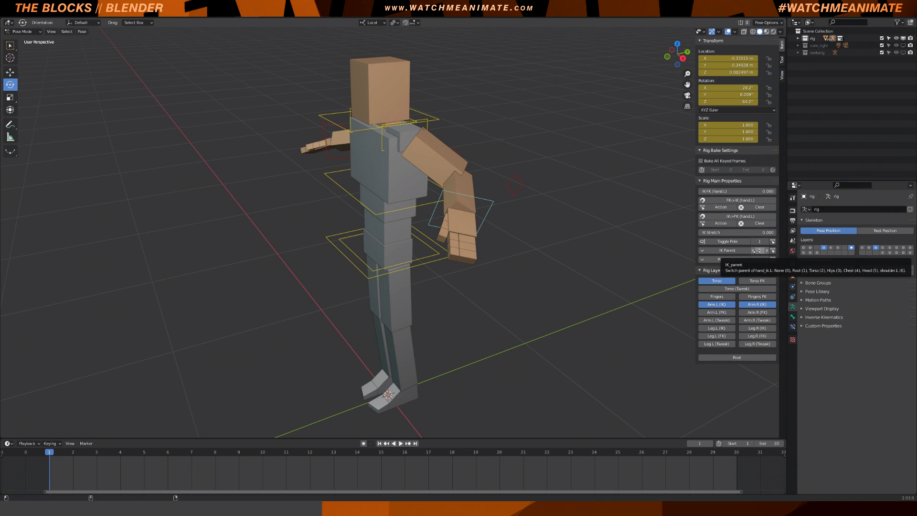
left_click(737, 251)
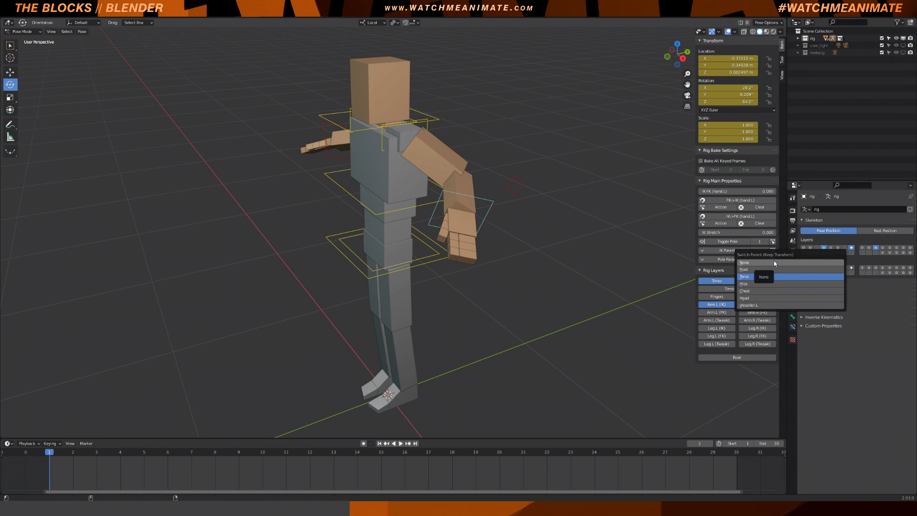
left_click(756, 277)
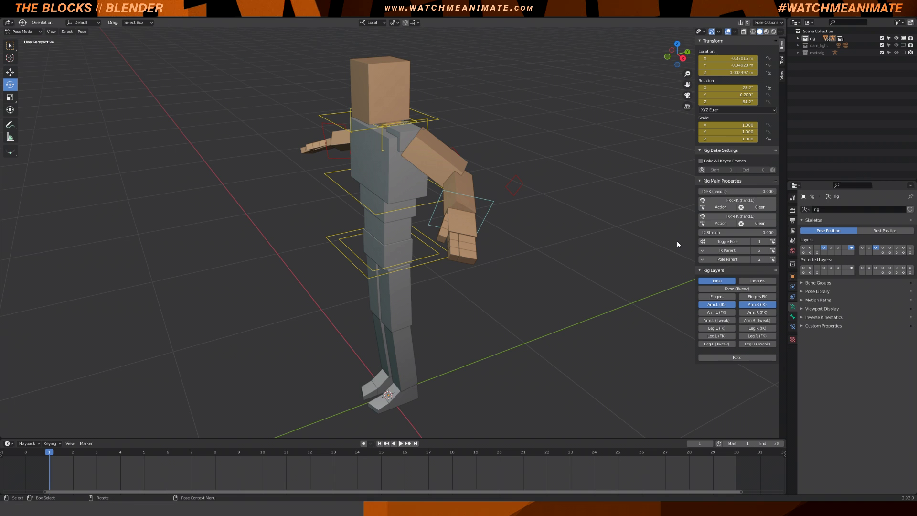
Step: Play back the left arm's IK and pole target animation, stop it, and return to frame 1
middle_click_drag(499, 227, 503, 166)
left_click(497, 180)
middle_click_drag(554, 239, 535, 251)
key("space")
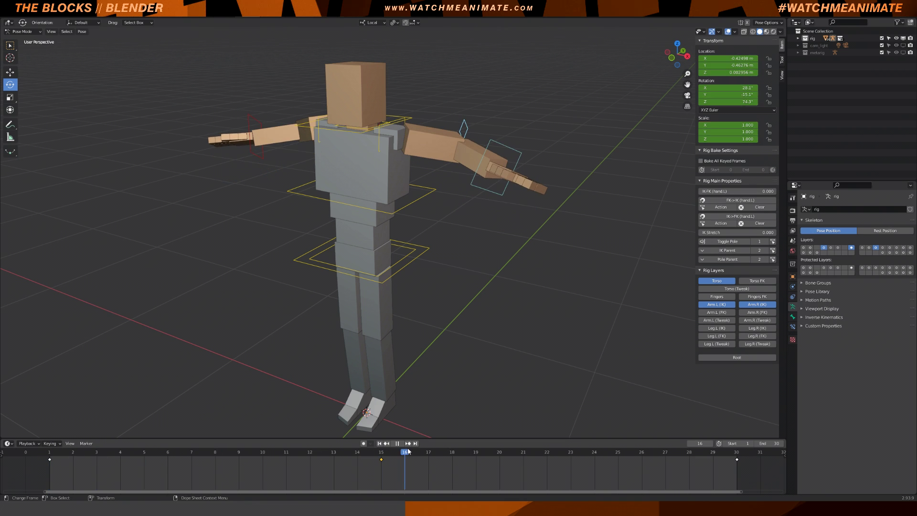
left_click(731, 452)
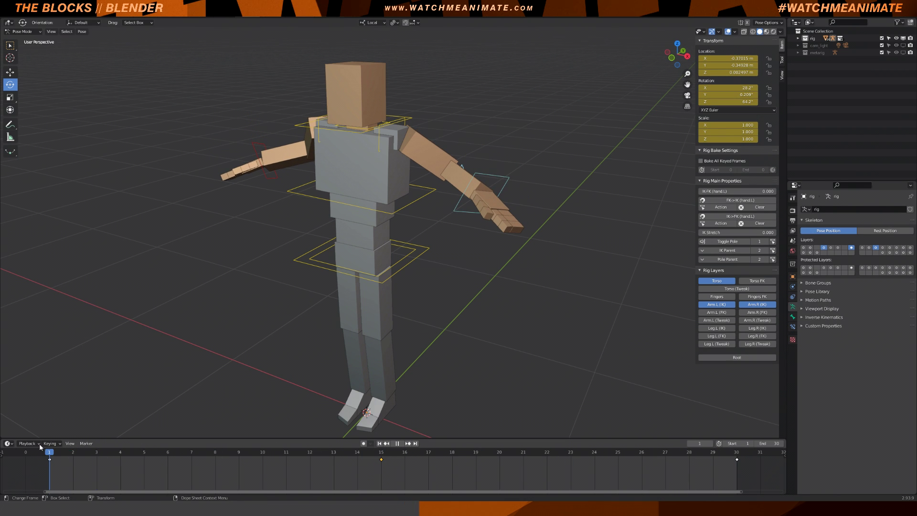
mouse_move(485, 202)
middle_mouse_down()
mouse_move(517, 195)
mouse_move(486, 201)
middle_mouse_up()
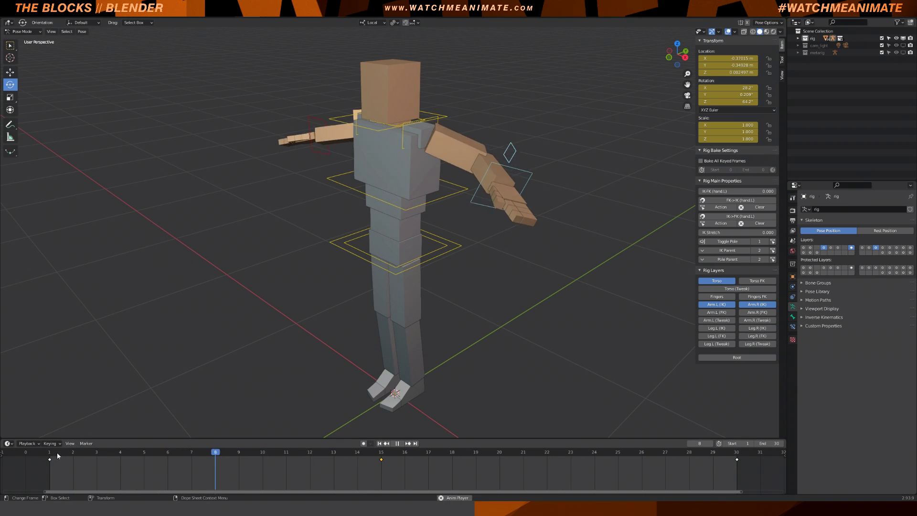
key("Escape")
left_click_drag(73, 451, 53, 452)
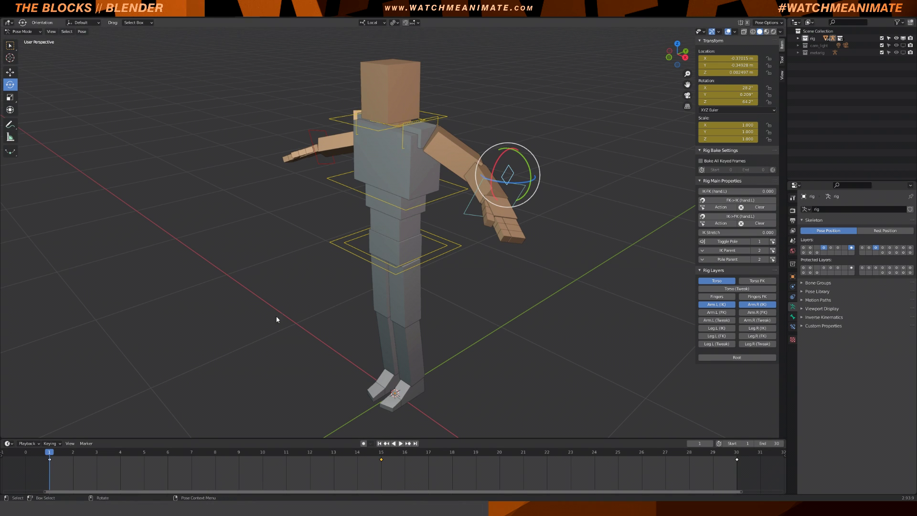
Step: Try rotating the torso control to test how the left arm's IK control and pole target follow it
left_click(372, 241)
left_click_drag(372, 241, 380, 232)
right_click(380, 233)
middle_click_drag(380, 233, 379, 191)
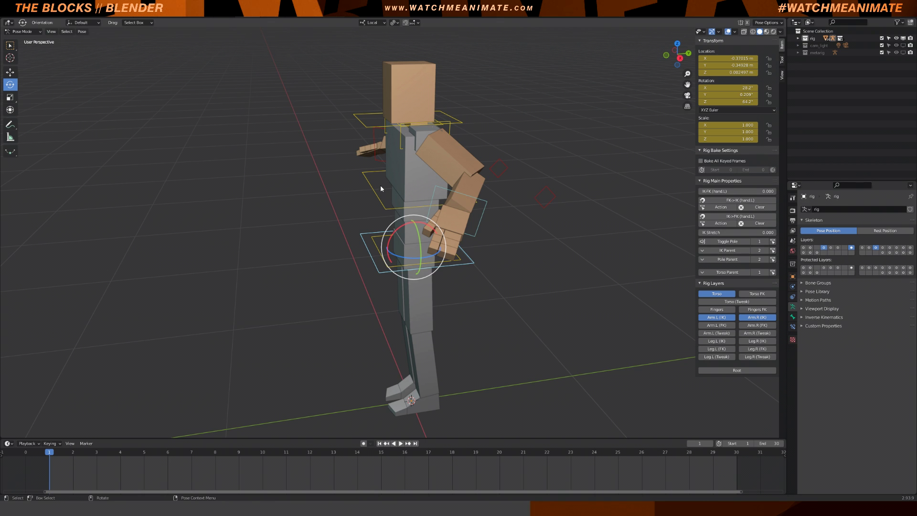
Step: Try rotating the chest control and check both arms' IK behaviour from the front and back of the character
left_click(368, 194)
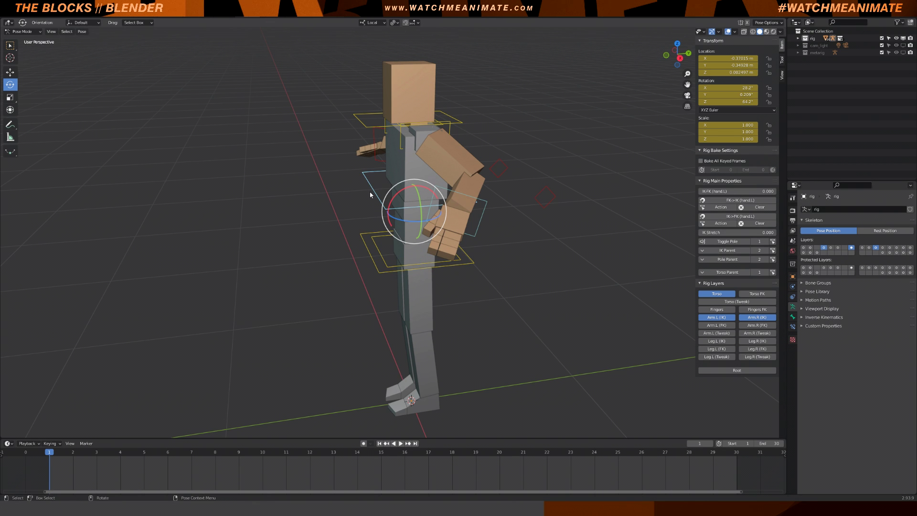
left_click_drag(401, 189, 395, 191)
middle_click_drag(395, 191, 446, 215)
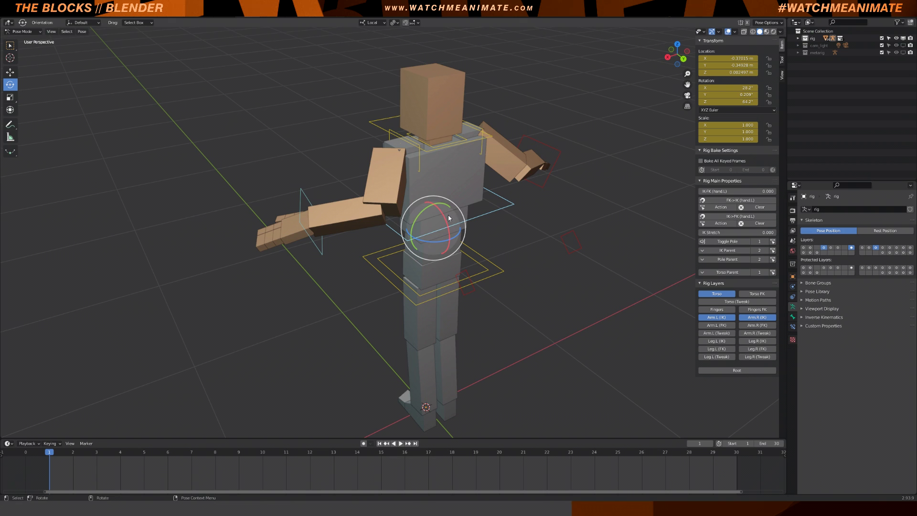
left_click_drag(446, 215, 442, 215)
middle_click_drag(442, 215, 533, 180)
Step: Switch the left hand control's IK Parent to Chest, applying the switch to its keyframes
left_click(519, 191)
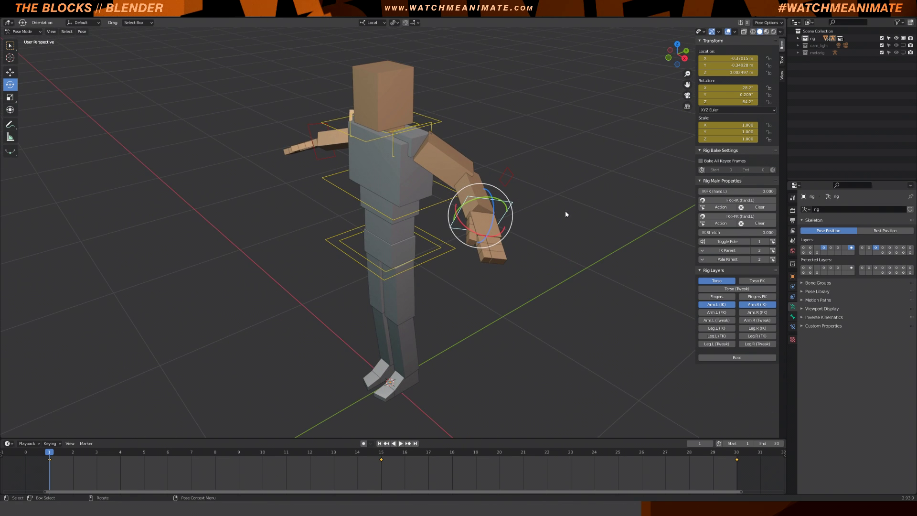
left_click(774, 251)
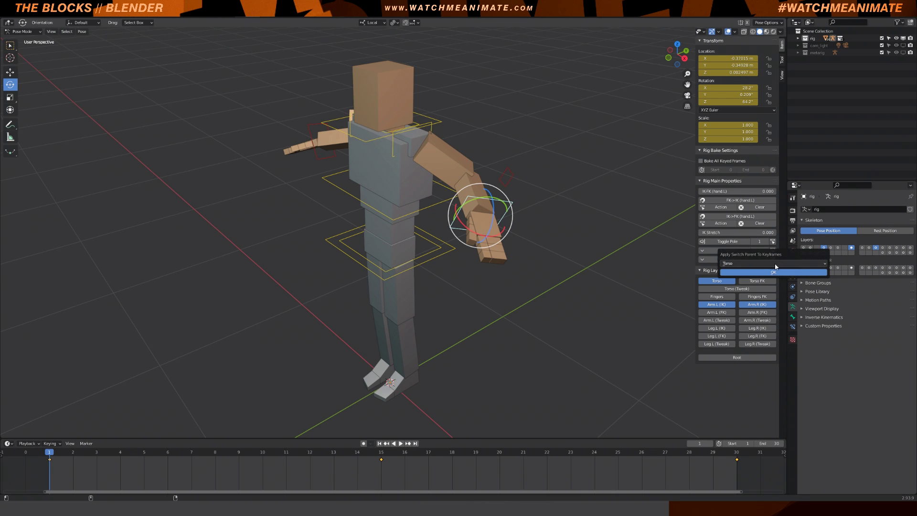
left_click(777, 263)
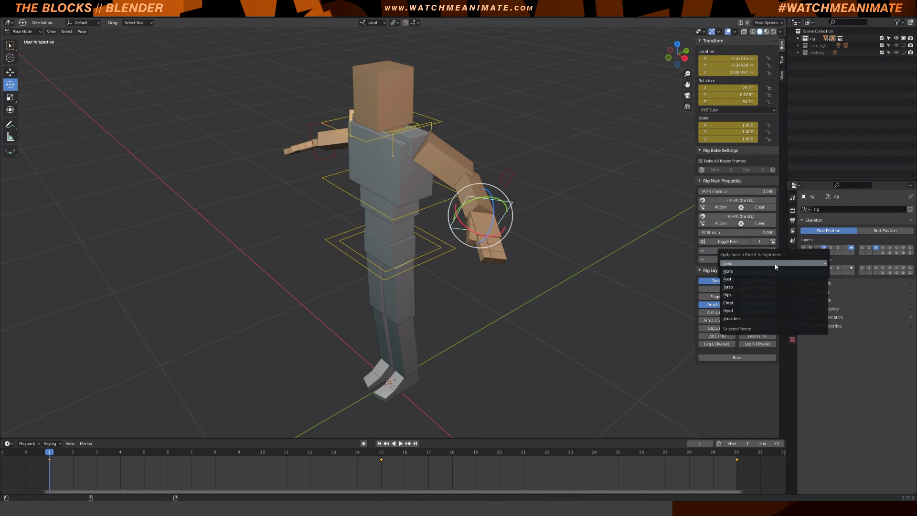
left_click(739, 304)
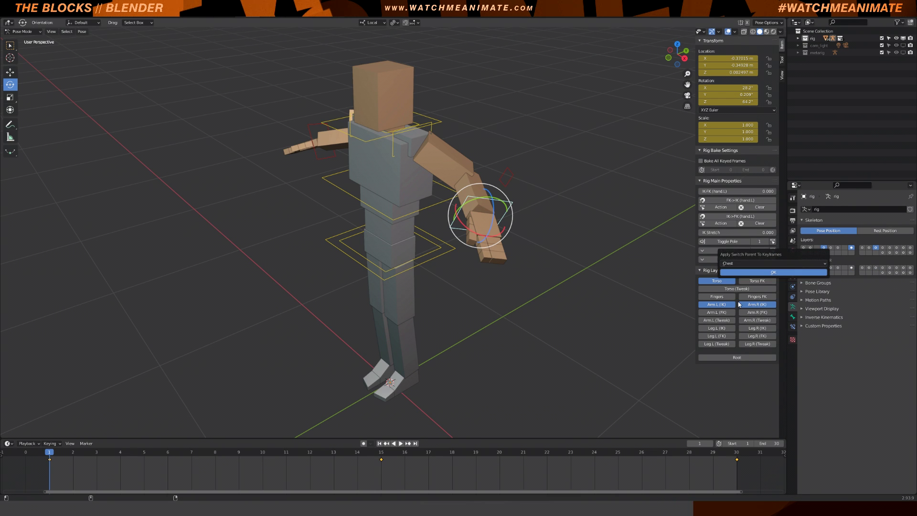
left_click(767, 276)
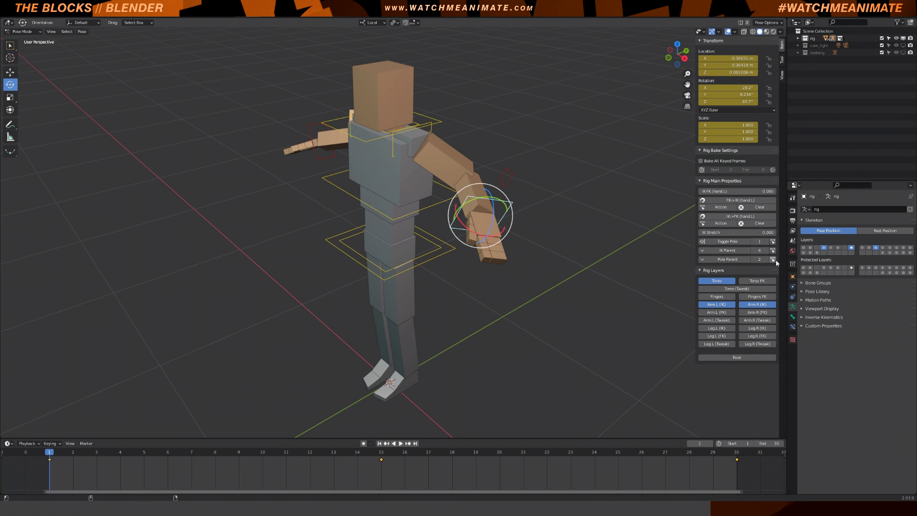
Step: Switch the left arm's Pole Parent to Chest, applying the switch to its keyframes
left_click(747, 259)
left_click(776, 272)
left_click(736, 312)
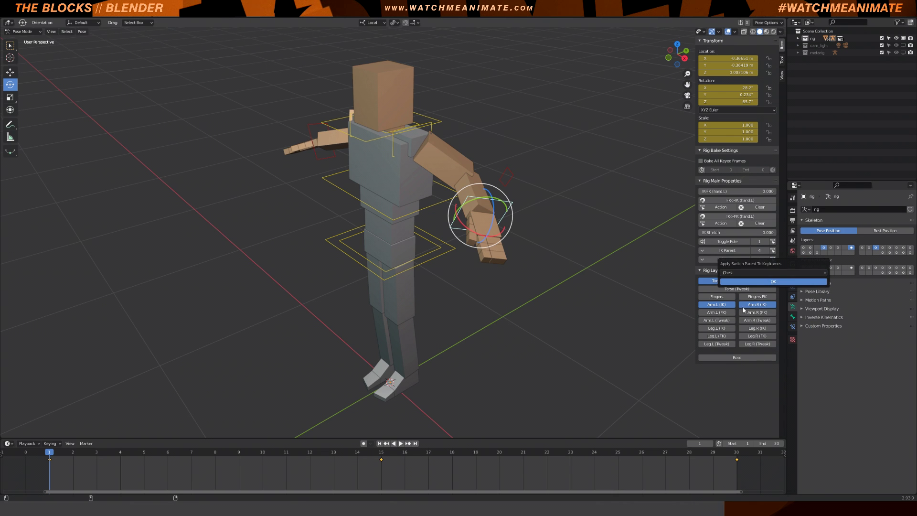
left_click(760, 283)
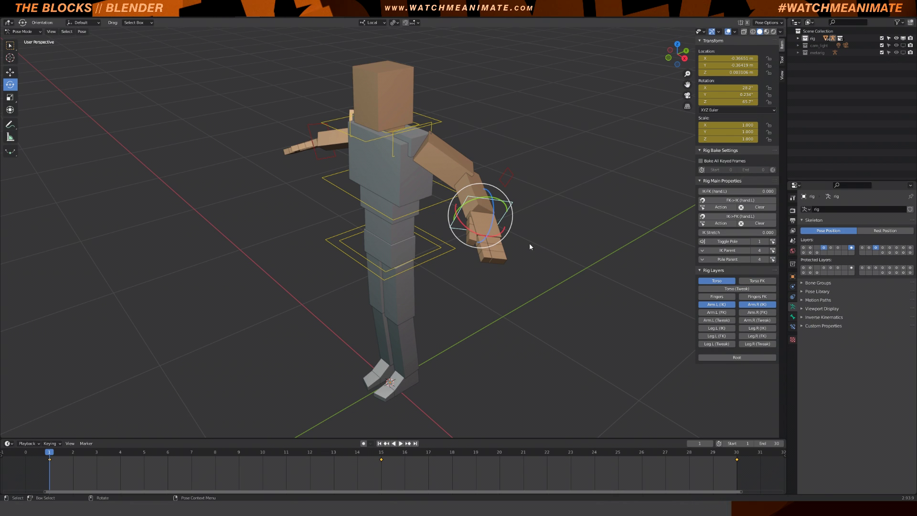
Step: Try rotating the chest control to test the left arm's new parents, cancelling the rotation
left_click(348, 192)
left_click_drag(379, 191, 369, 197)
right_click(368, 198)
middle_click_drag(368, 199, 283, 175)
Step: Switch the right hand control's IK Parent to Chest on its keyframes, and apply the Pole Parent switch to them too
left_click(283, 175)
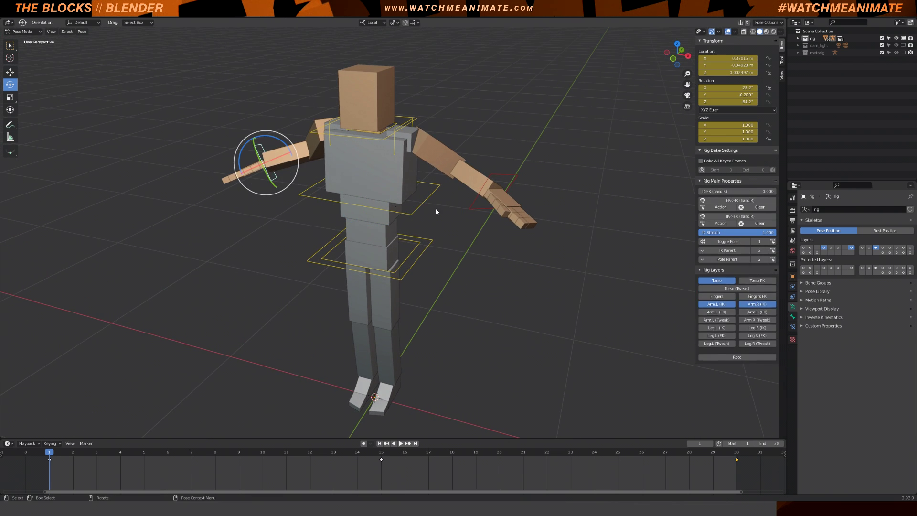
left_click(773, 250)
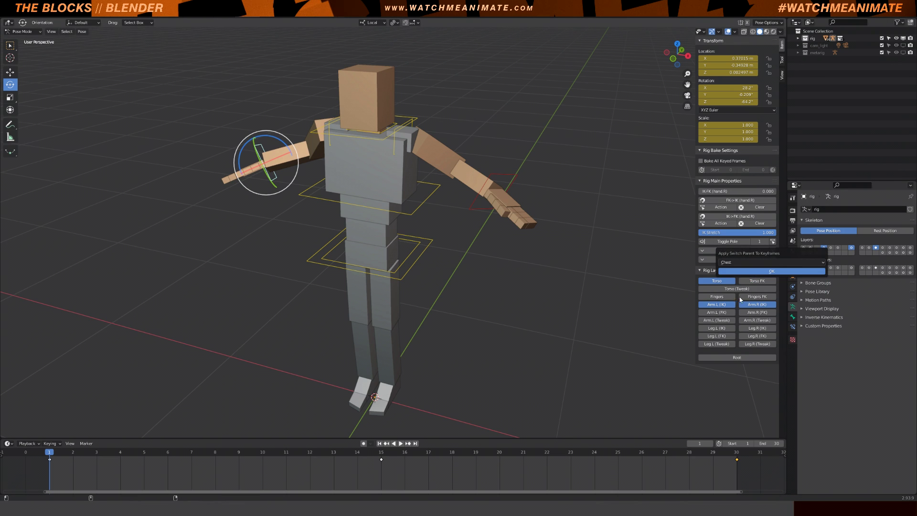
left_click(757, 273)
left_click(770, 271)
left_click(766, 290)
left_click(769, 280)
Step: Try rotating the chest control about 24° on its local X axis to test both arms, cancelling the rotation
left_click(374, 214)
middle_click_drag(374, 214, 383, 194)
left_click_drag(383, 193, 370, 198)
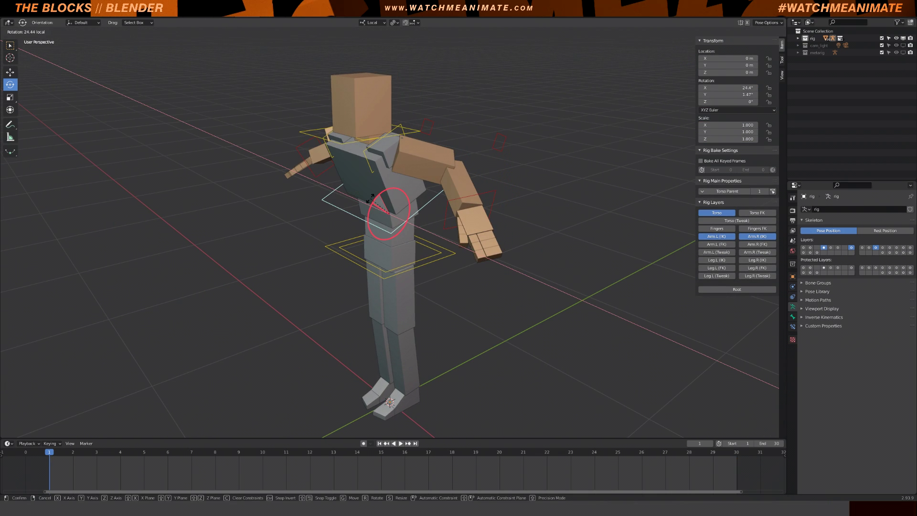
right_click(371, 199)
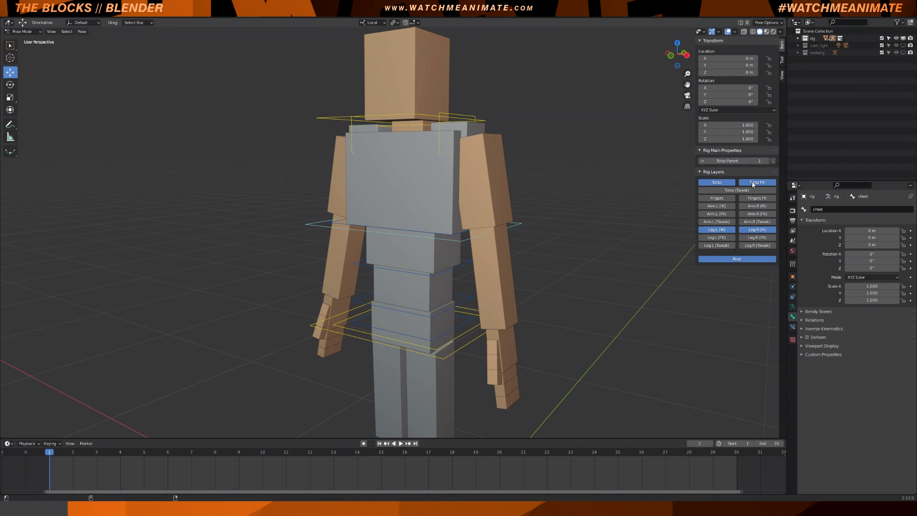
Step: Try rotating the chest control on the character with the Torso and Torso FK layers shown
scroll(729, 184, "down", 5)
scroll(731, 174, "up", 5)
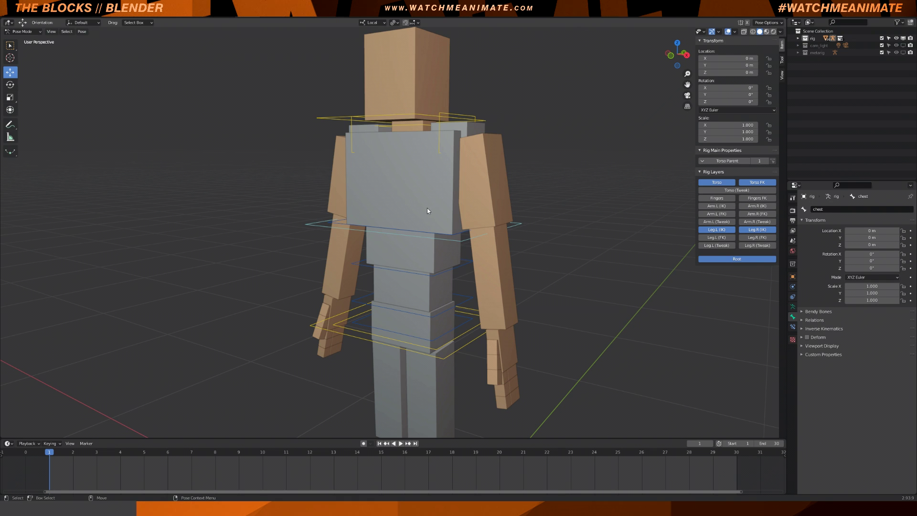
middle_click_drag(398, 197, 428, 179)
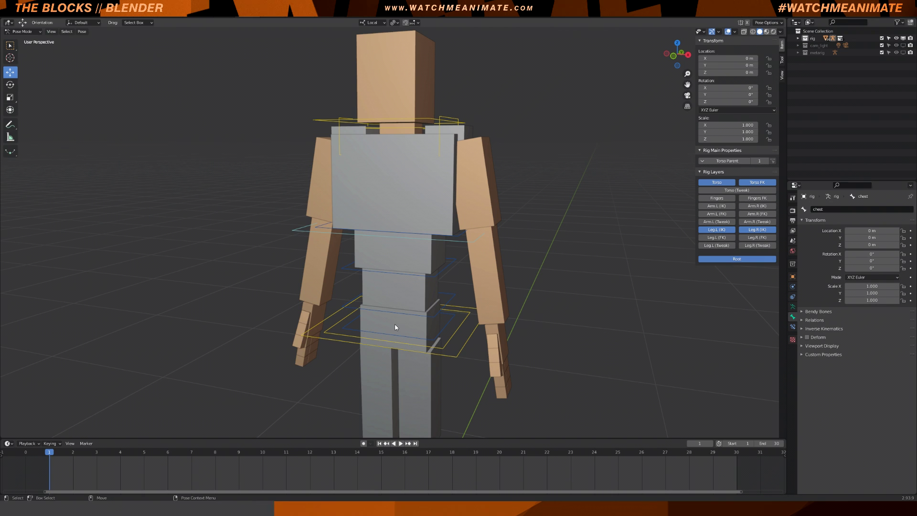
middle_click_drag(491, 294, 414, 251)
left_click(423, 237)
key("r")
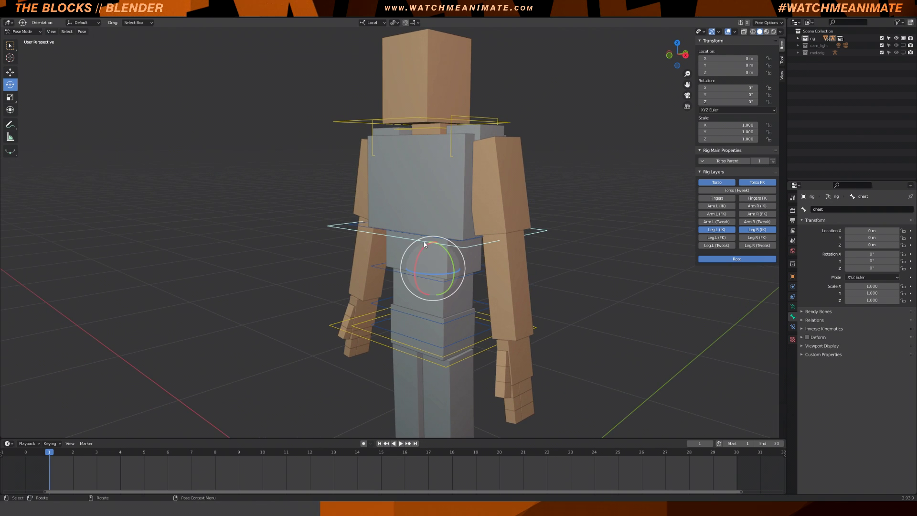
left_click_drag(421, 248, 429, 244)
Step: Try moving the chest control sideways, and undo the change
middle_click_drag(505, 261, 474, 279)
key("g")
left_click_drag(483, 282, 507, 283)
key("Escape")
key("ctrl+z")
Step: Try rotating the hips control and the torso control, cancelling each rotation
middle_click_drag(507, 284, 422, 272)
left_click(347, 329)
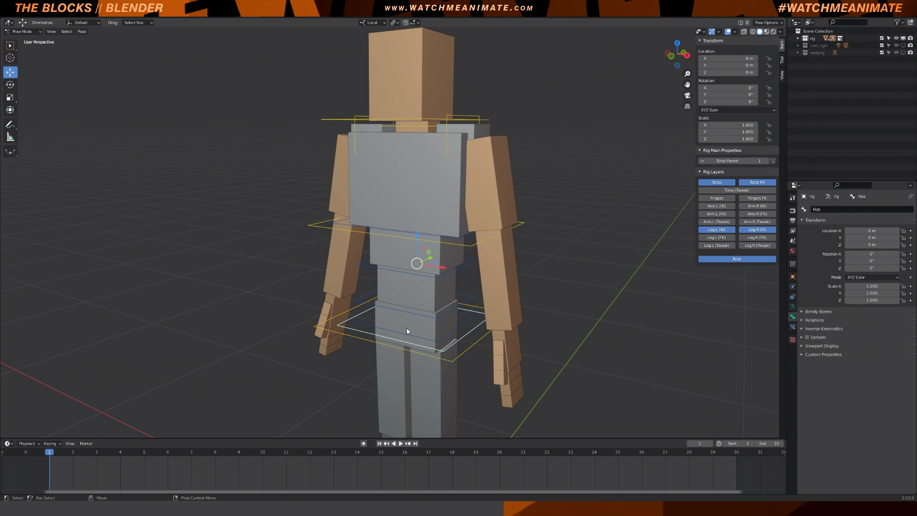
key("r")
mouse_move(440, 258)
left_mouse_down()
mouse_move(446, 244)
mouse_move(454, 258)
left_mouse_up()
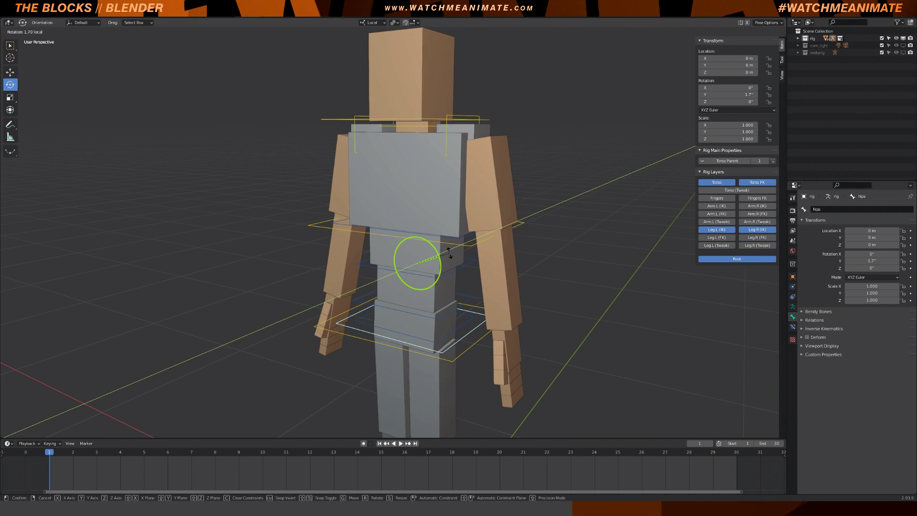
left_click(364, 339)
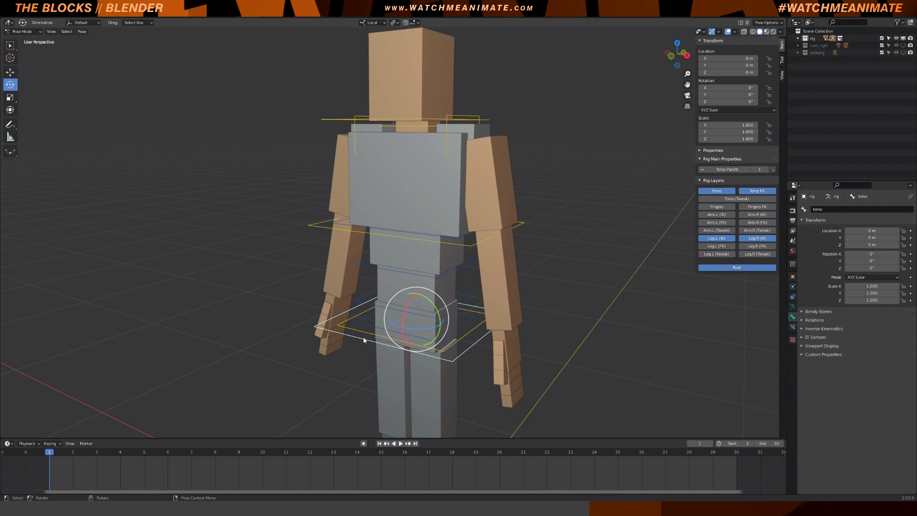
left_click_drag(404, 319, 404, 296)
right_click(404, 296)
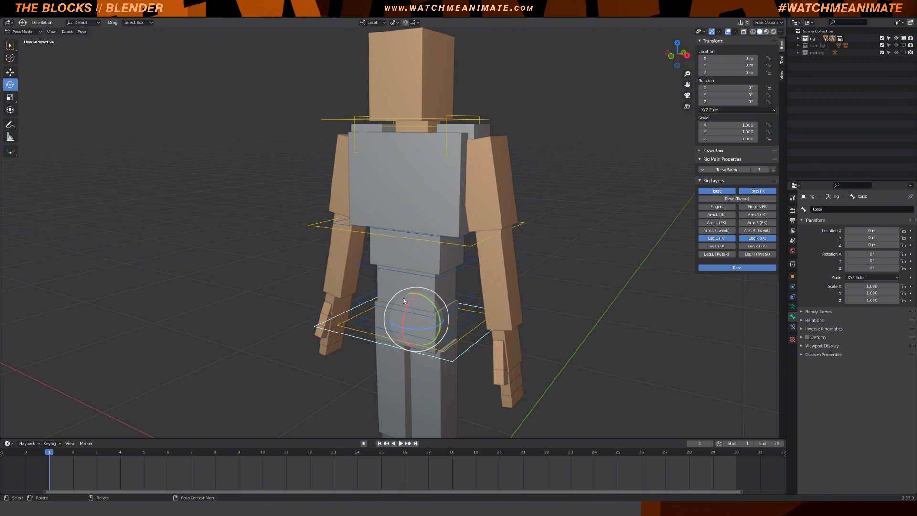
Step: Try rotating the spine_fk.003 control and the FK spine control just below it, cancelling each rotation
left_click(369, 226)
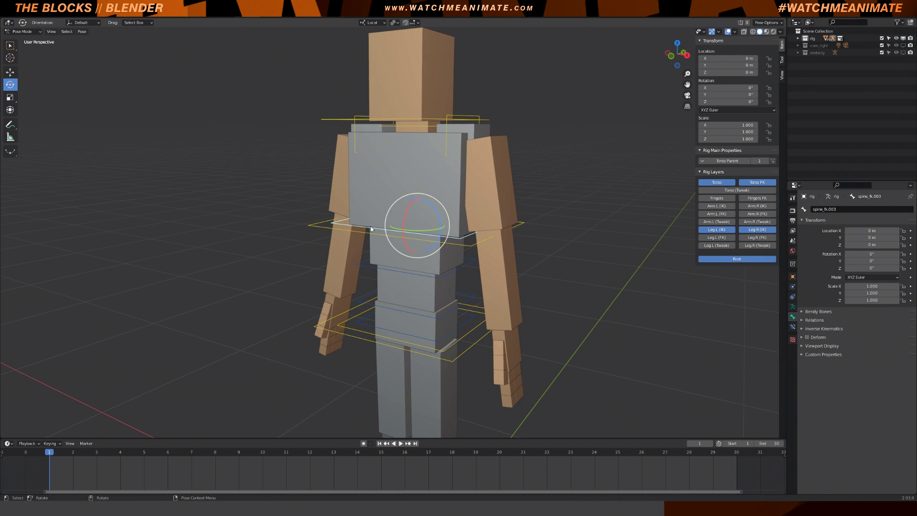
left_click_drag(436, 212, 443, 200)
right_click(421, 234)
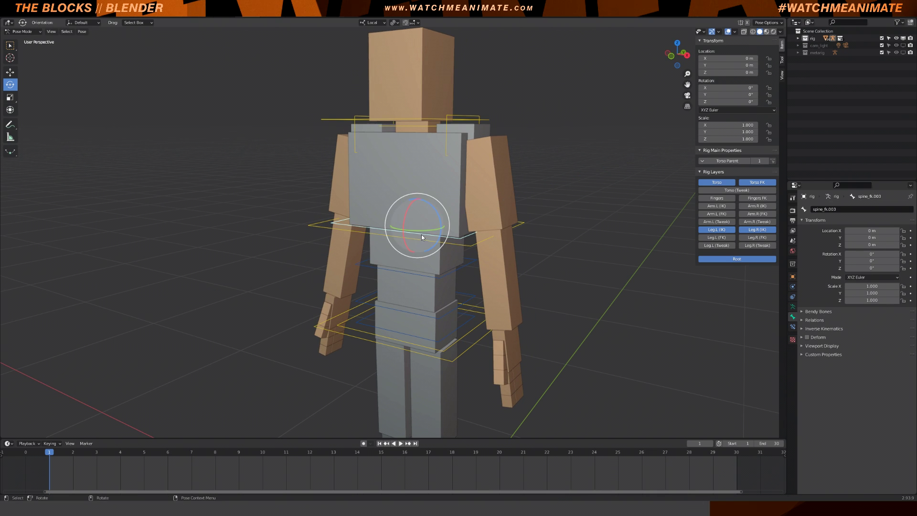
left_click(453, 263)
left_click_drag(436, 250, 442, 245)
right_click(443, 244)
Step: Try rotating the spine_fk.001 and spine_fk controls at the lower spine, cancelling each rotation
left_click(462, 307)
left_click_drag(437, 258, 440, 254)
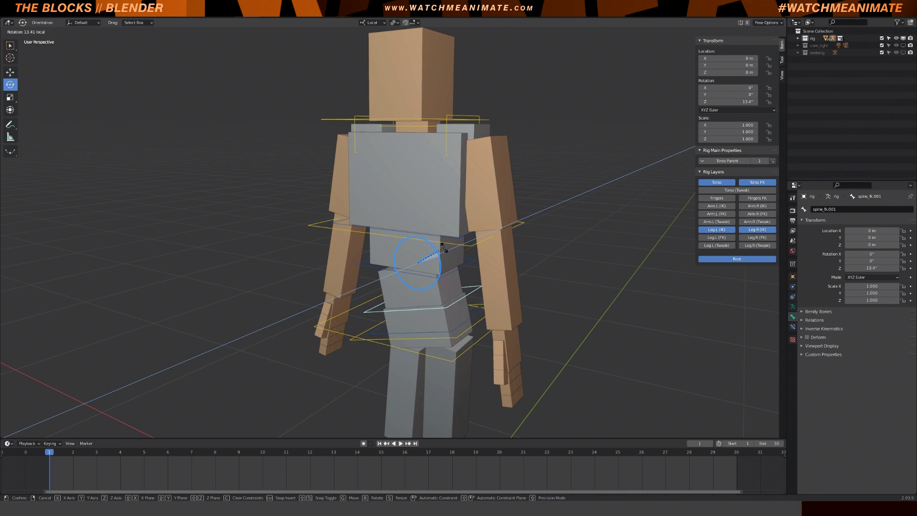
key("Escape")
left_click(466, 323)
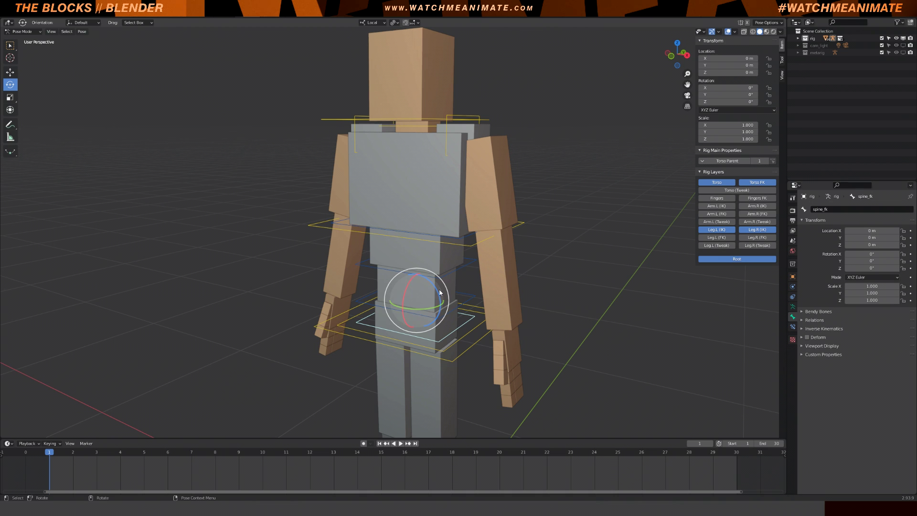
left_click_drag(436, 296, 446, 292)
key("Escape")
Step: Compare the rig main properties of the left foot's and left hand's IK controls
scroll(534, 275, "down", 5)
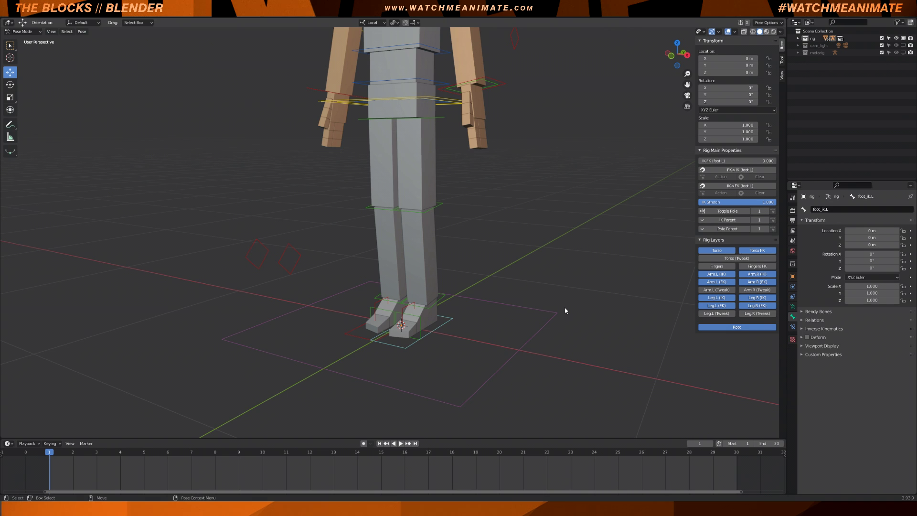
left_click(449, 322)
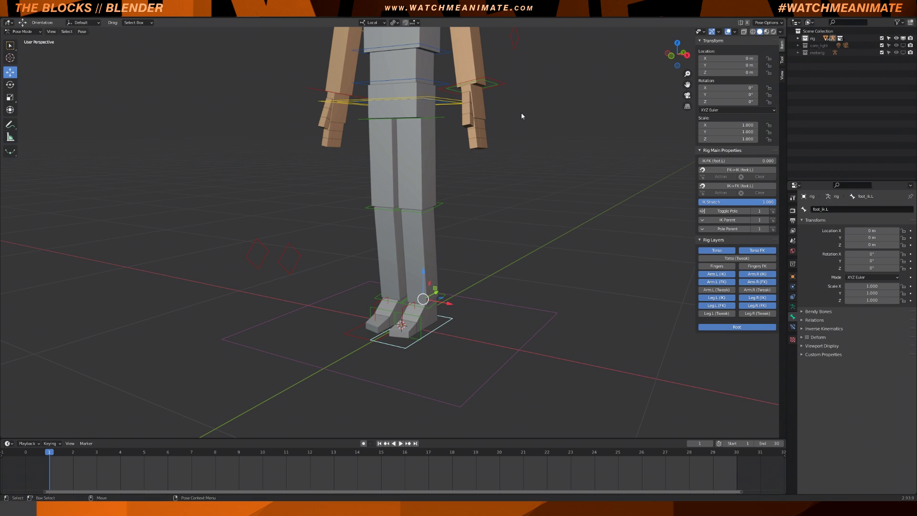
left_click(502, 85)
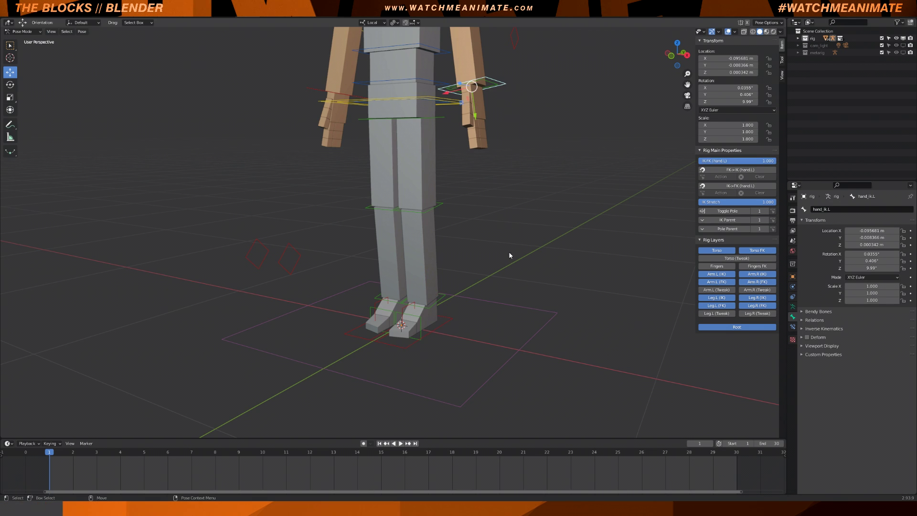
Step: Set the left foot's IK-FK value to 1.000 and back to 0.000 to demonstrate the switch
left_click(451, 321)
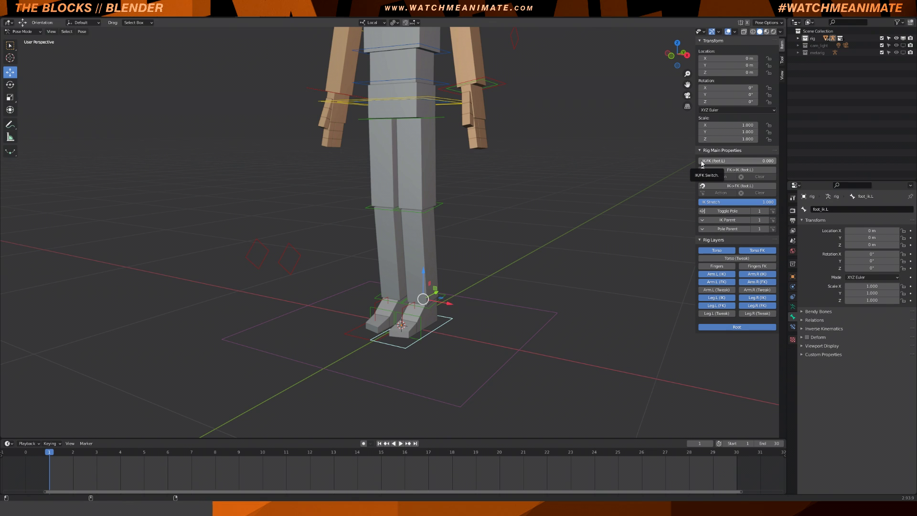
left_click_drag(700, 163, 772, 161)
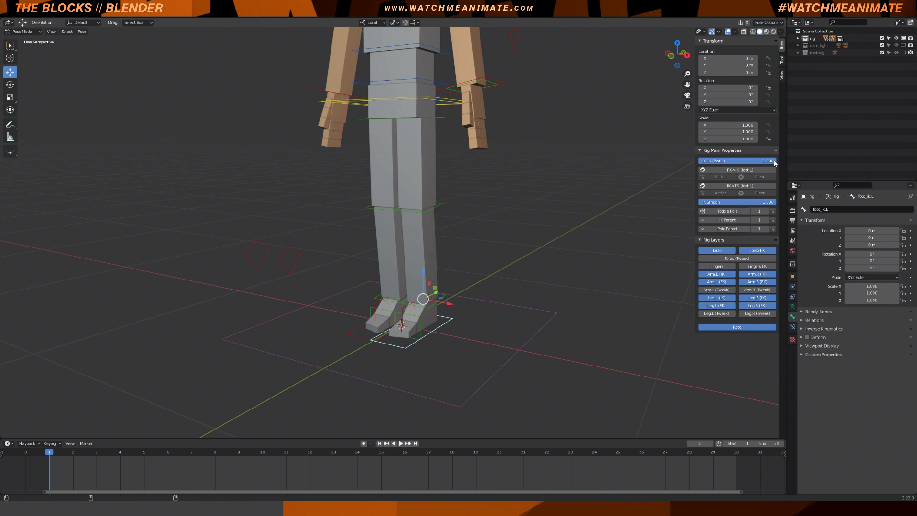
left_click_drag(775, 163, 698, 163)
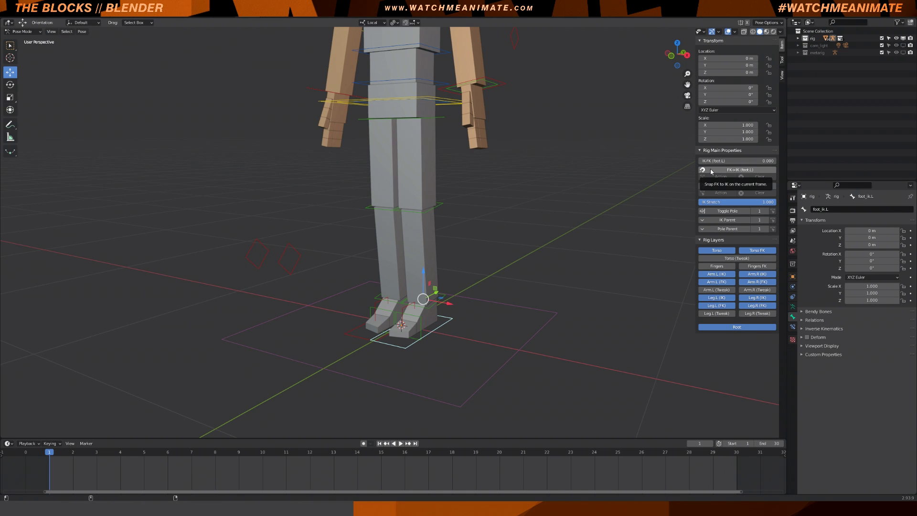
Step: Raise the left foot's IK control by about 0.19 m and snap the FK leg to the IK pose
left_click(711, 170)
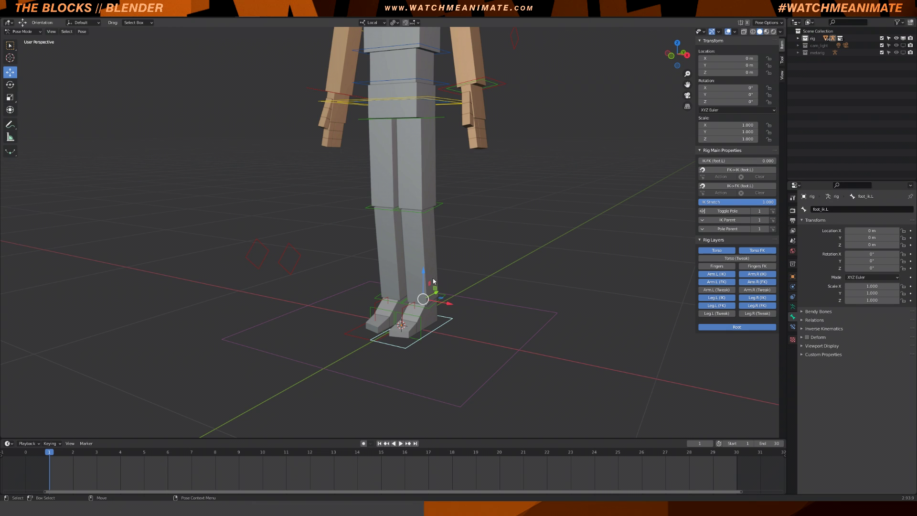
left_click_drag(423, 282, 462, 235)
middle_click_drag(462, 235, 496, 223)
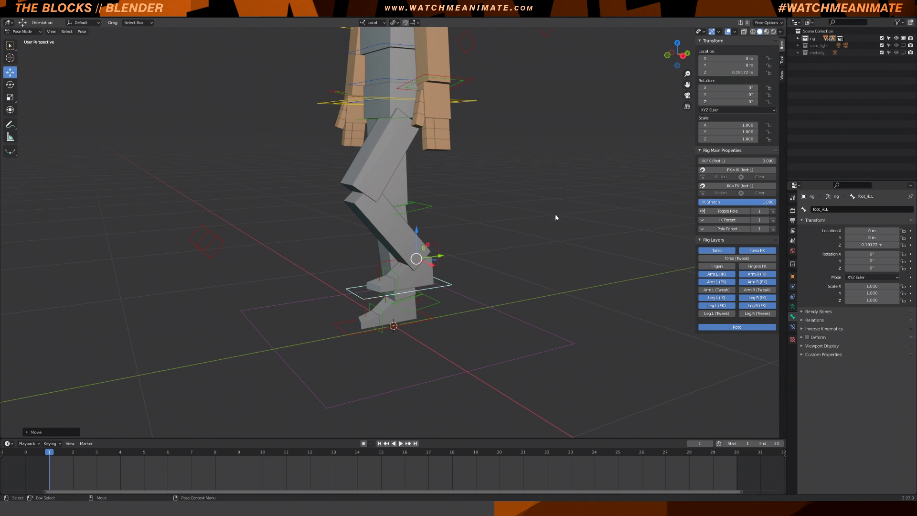
left_click(718, 172)
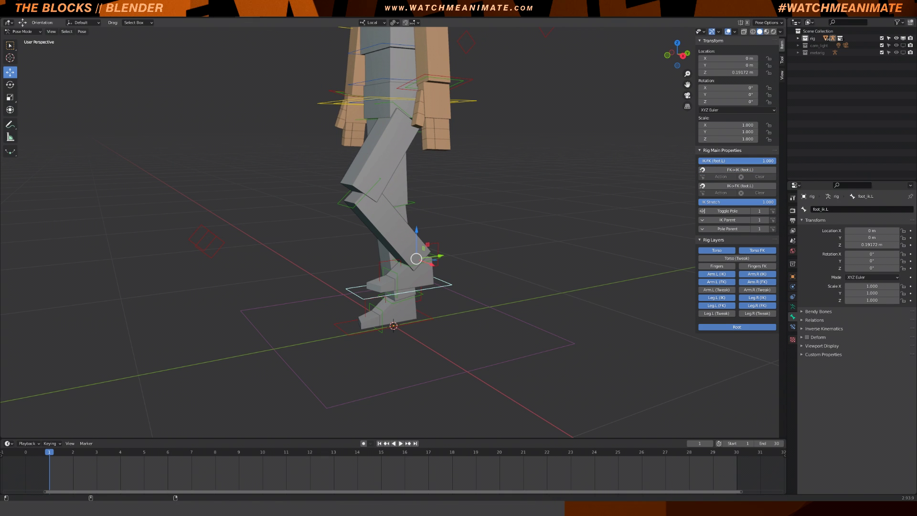
Step: Rotate the left leg's FK controls into a new pose and snap the IK leg to match it
left_click(348, 206)
key("r")
left_click_drag(347, 207, 375, 275)
left_click(370, 280)
middle_click_drag(376, 275, 416, 270)
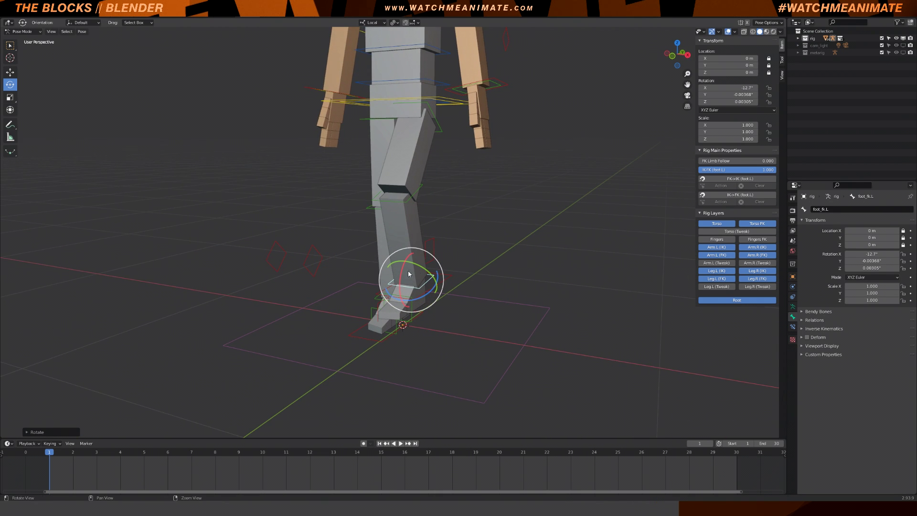
left_click(720, 196)
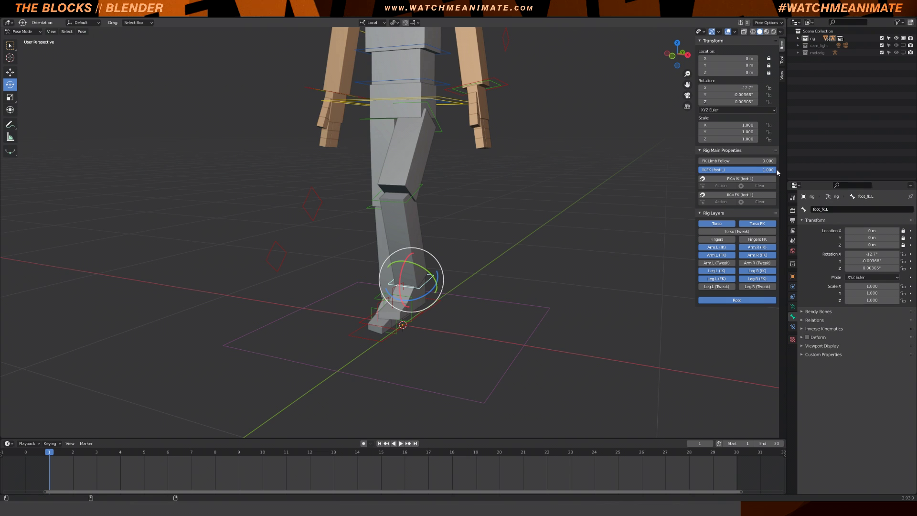
Step: Pull the left foot's IK control below the ground beyond the leg's reach and lower its IK Stretch value
middle_click_drag(490, 292, 409, 308)
left_click(409, 308)
key("shift+space")
key("g")
left_click_drag(384, 272, 391, 321)
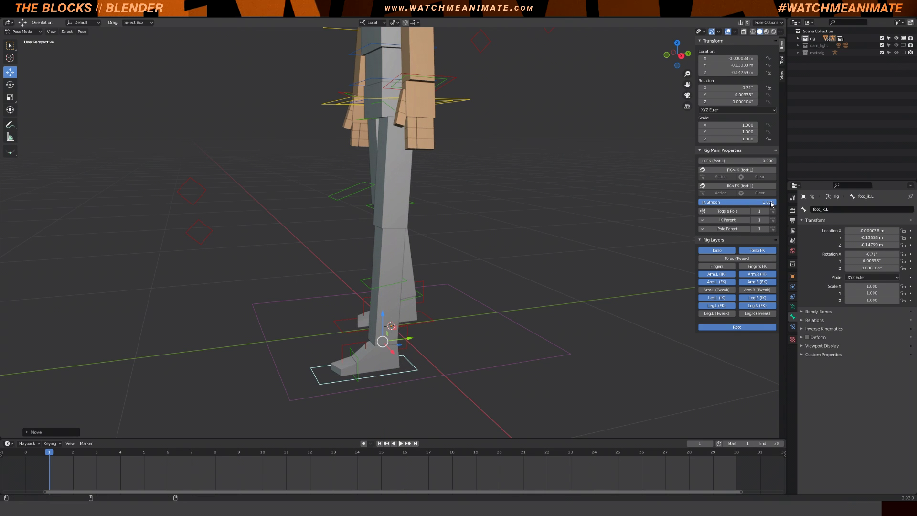
left_click_drag(771, 204, 702, 204)
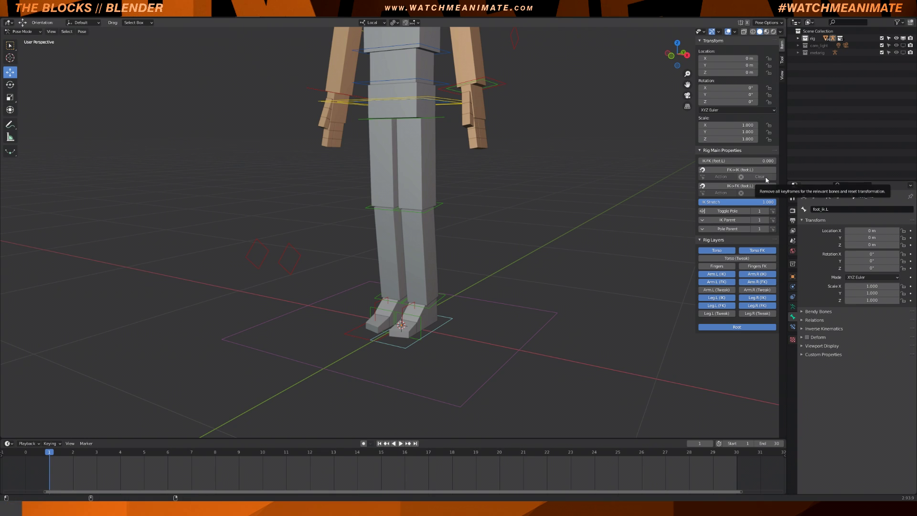
Step: Keyframe the left foot's IK control at frame 1 and, raised about 0.22 m, at frame 15
left_click(444, 324)
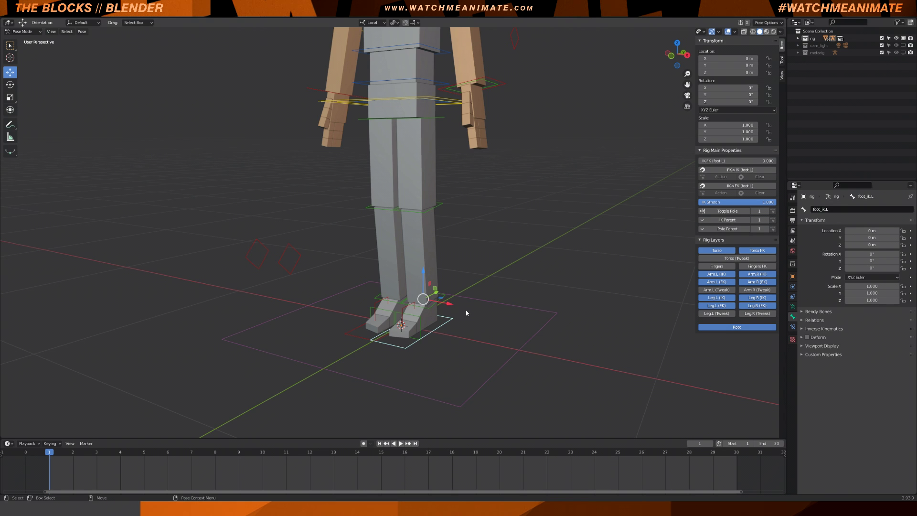
key("i")
scroll(426, 284, "down", 14, "alt")
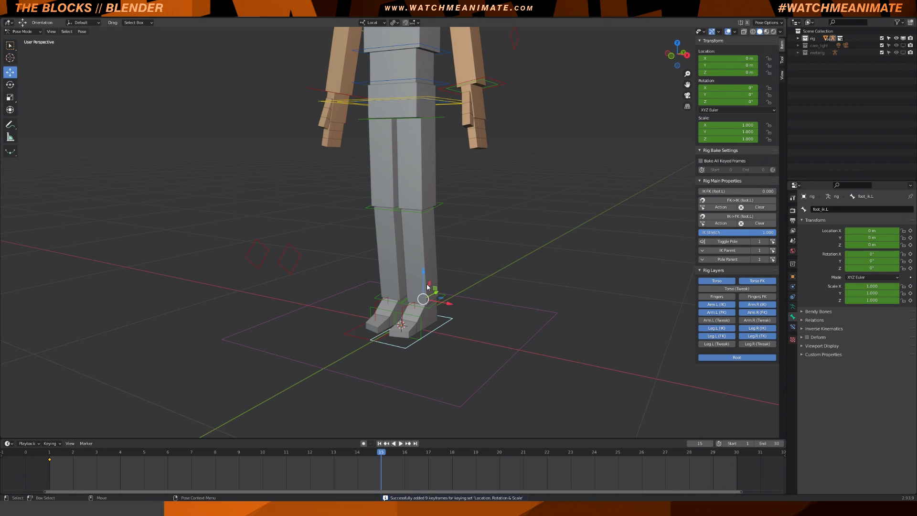
left_click_drag(425, 276, 428, 226)
key("i")
Step: Copy the foot's frame 1 keyframe to frame 30, and preview the leg lift animation before returning to frame 1
scroll(382, 477, "down", 15, "alt")
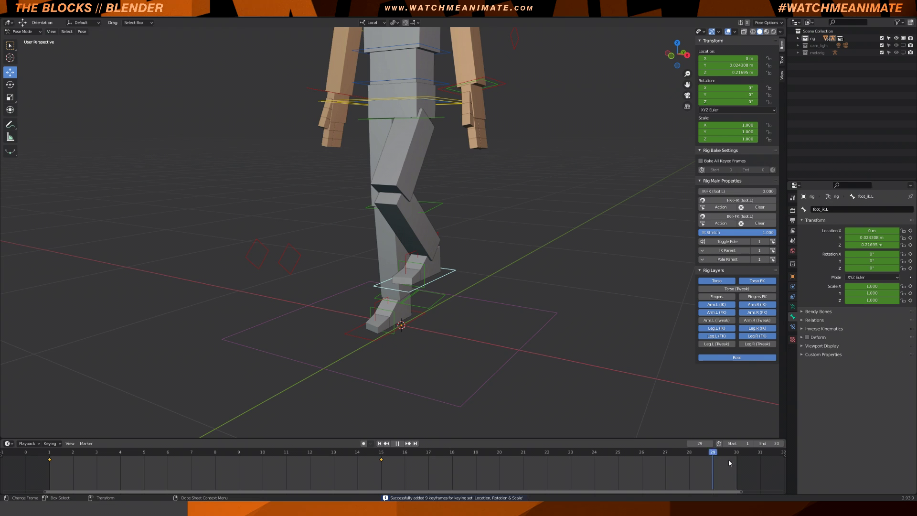
left_click_drag(86, 476, 37, 459)
key("ctrl+c")
key("ctrl+v")
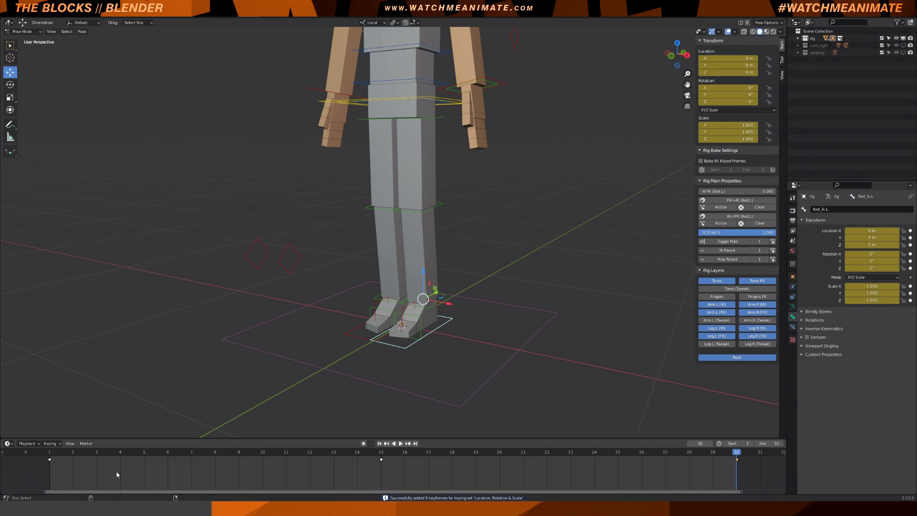
key("space")
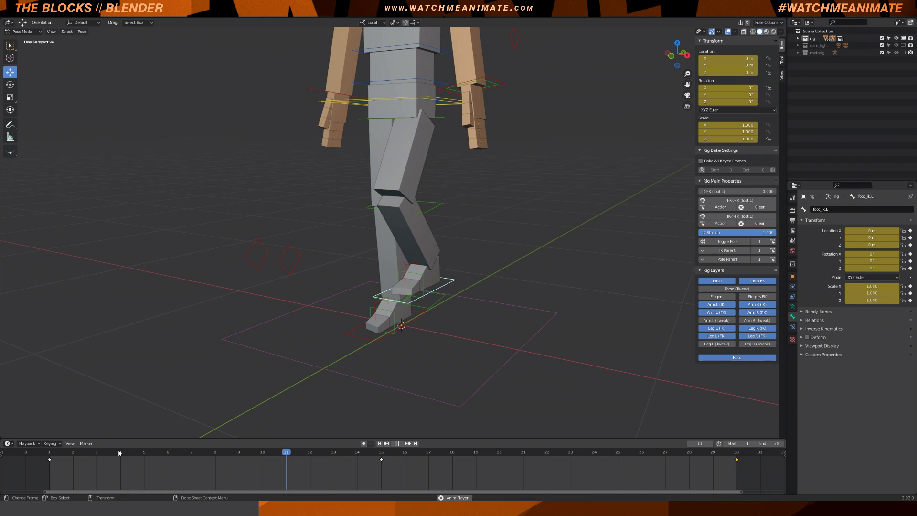
key("Escape")
left_click_drag(69, 455, 49, 453)
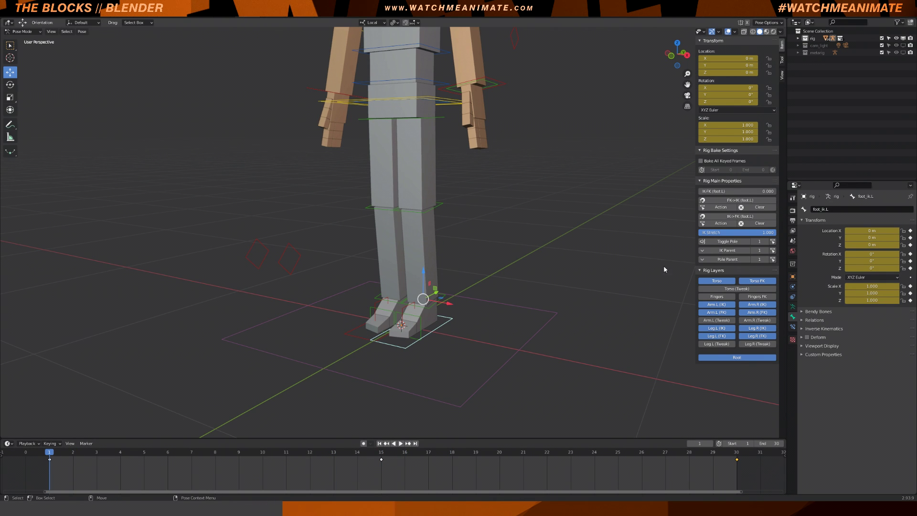
Step: Set the left foot's IK-FK to 1.000, apply the FK->IK snap to the keyframes, and clear the IK keyframes and transformation
left_click_drag(704, 192, 760, 193)
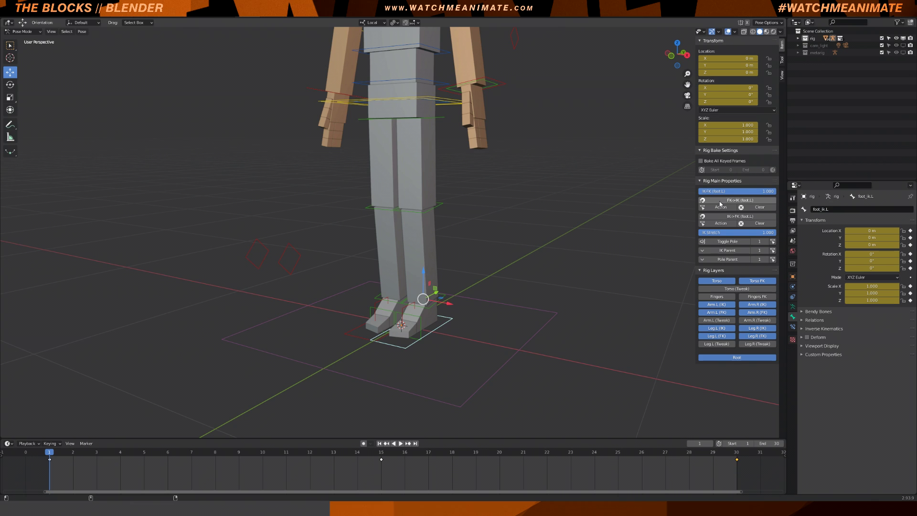
left_click(721, 208)
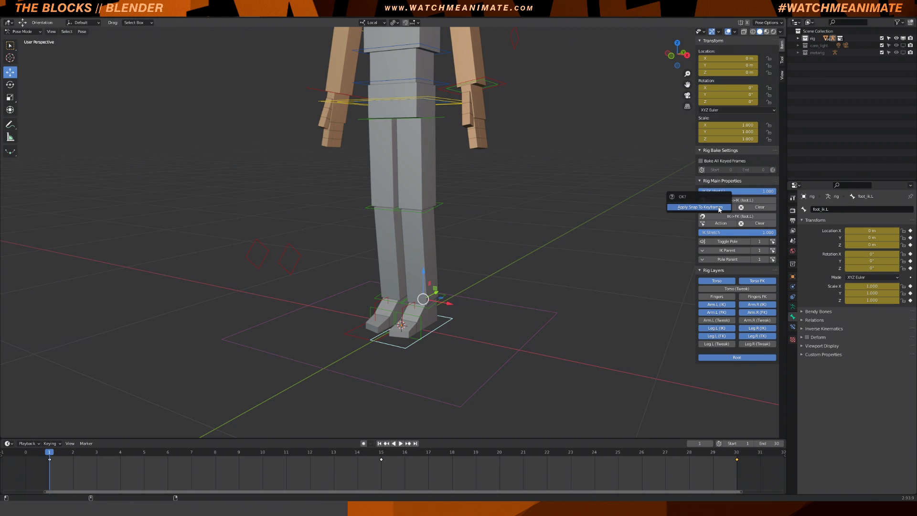
left_click(693, 208)
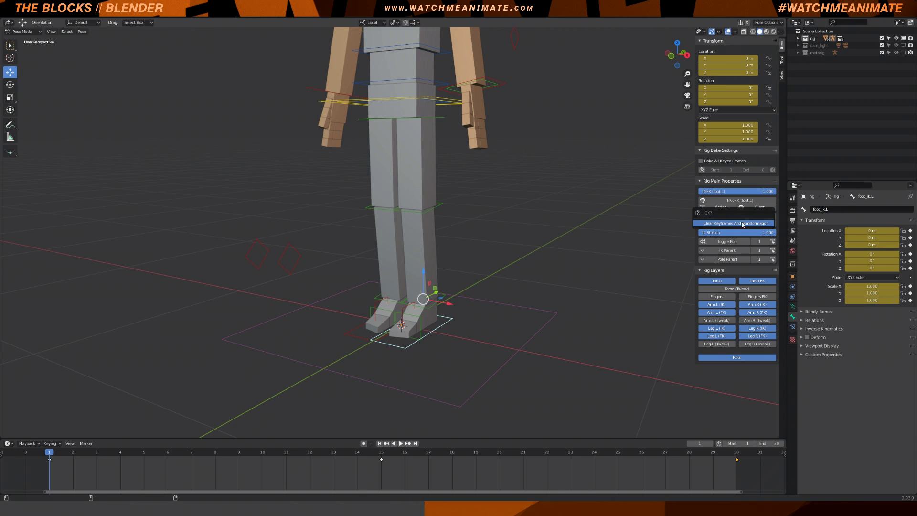
left_click(749, 224)
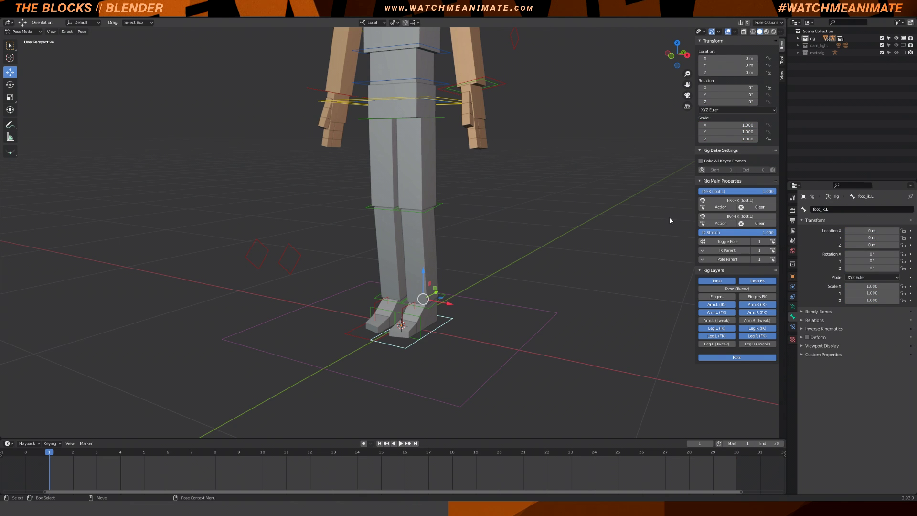
Step: Inspect the keyframes on the left thigh, shin and foot FK controls and play back the animation
left_click(439, 205)
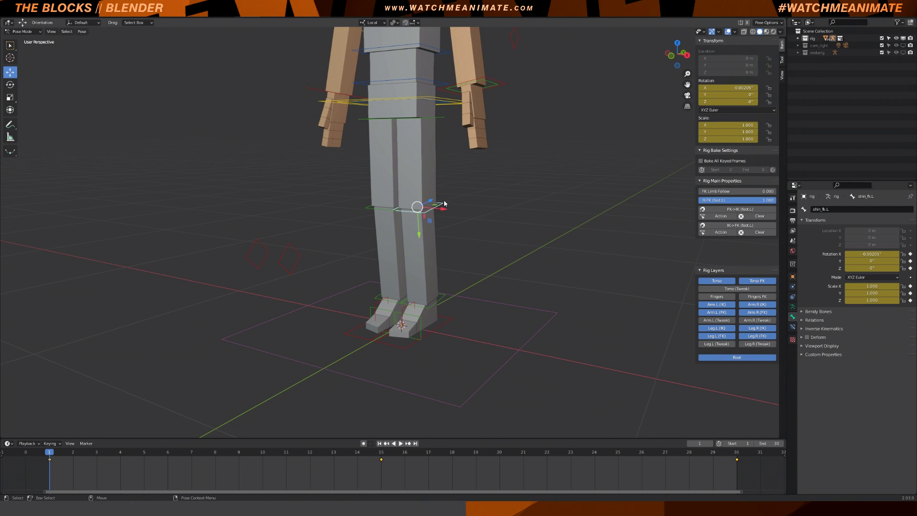
left_click(440, 120)
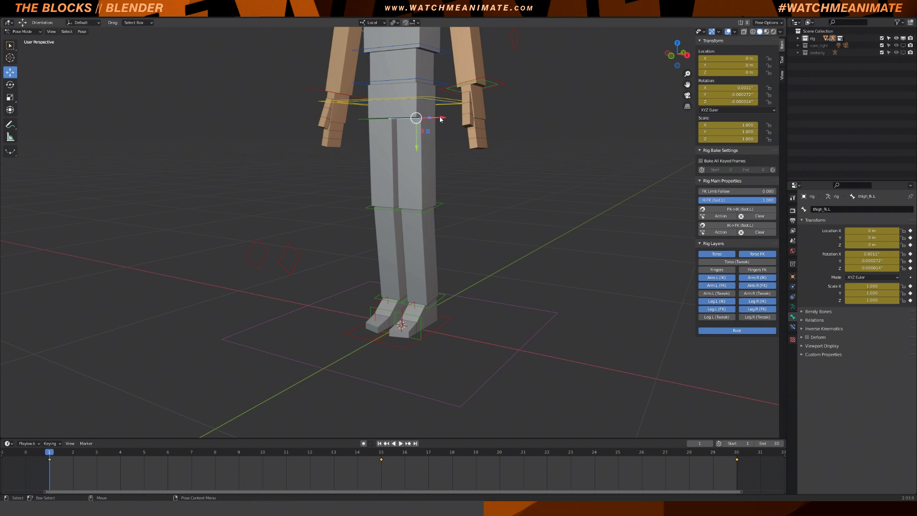
left_click(440, 208)
left_click(442, 299)
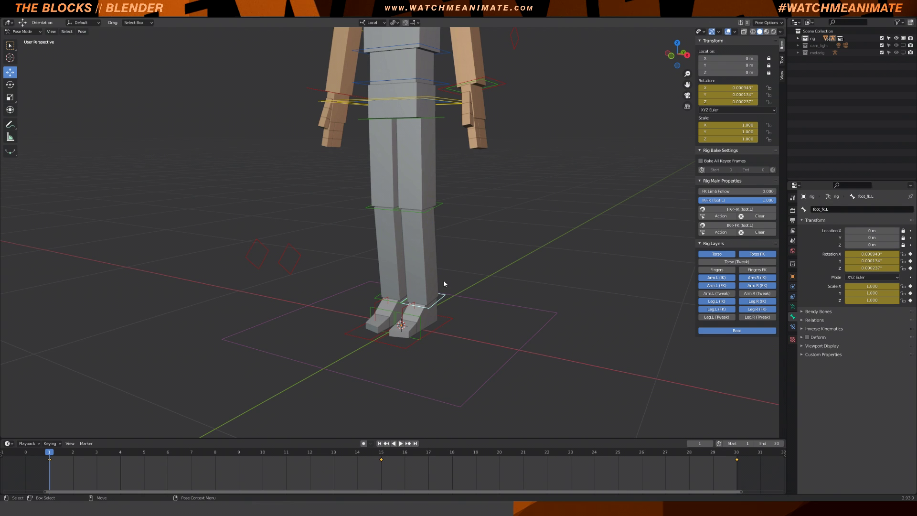
left_click(440, 207)
left_click(440, 119)
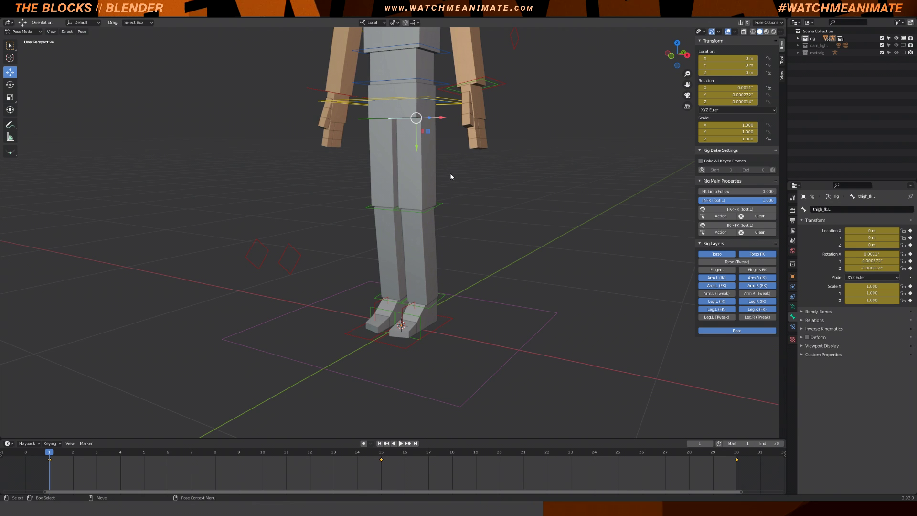
key("space")
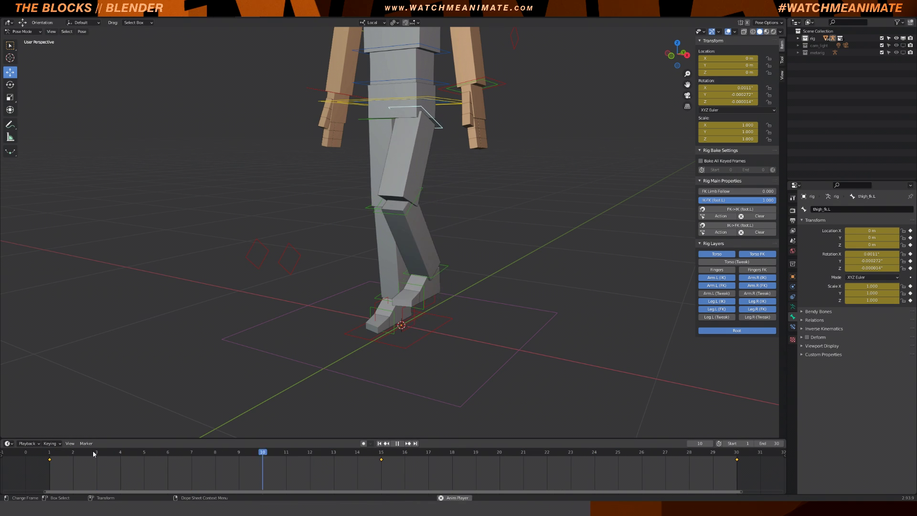
key("Escape")
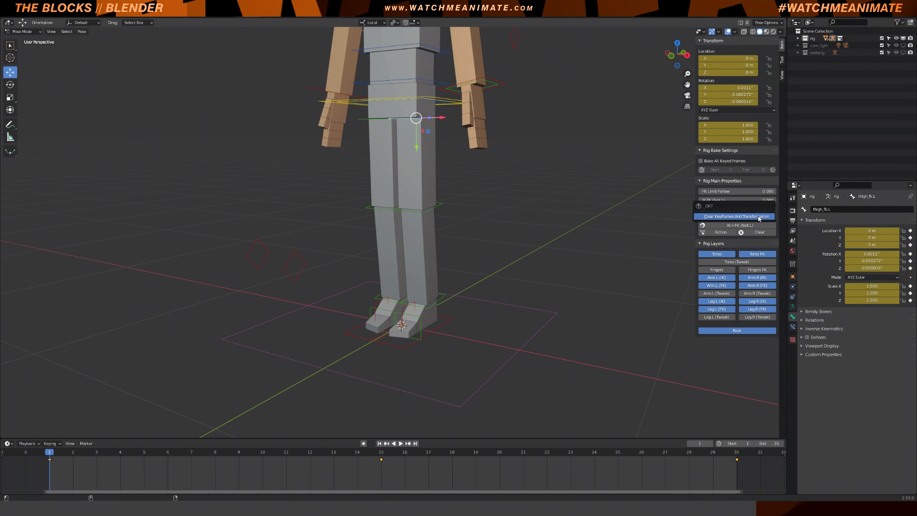
Step: Clear the left leg's FK keyframes and transformation, and play the animation on the left foot's IK control
left_click(760, 218)
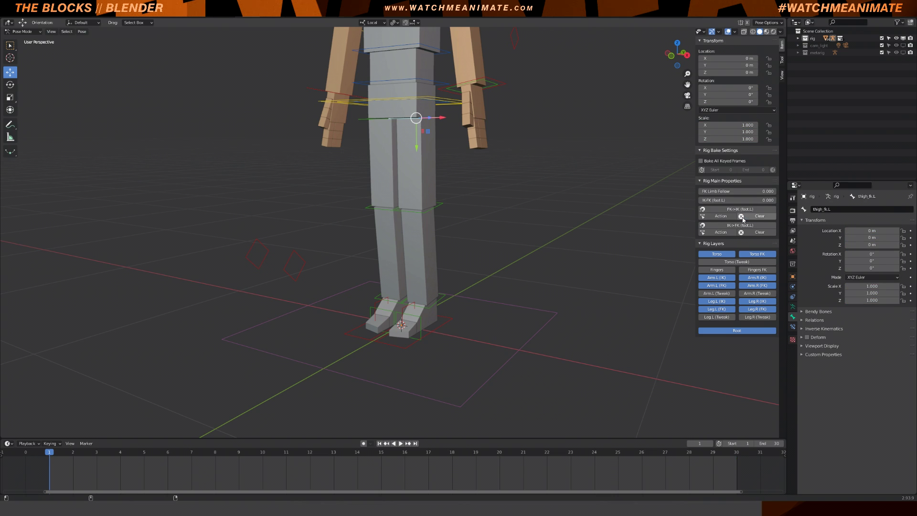
left_click(449, 320)
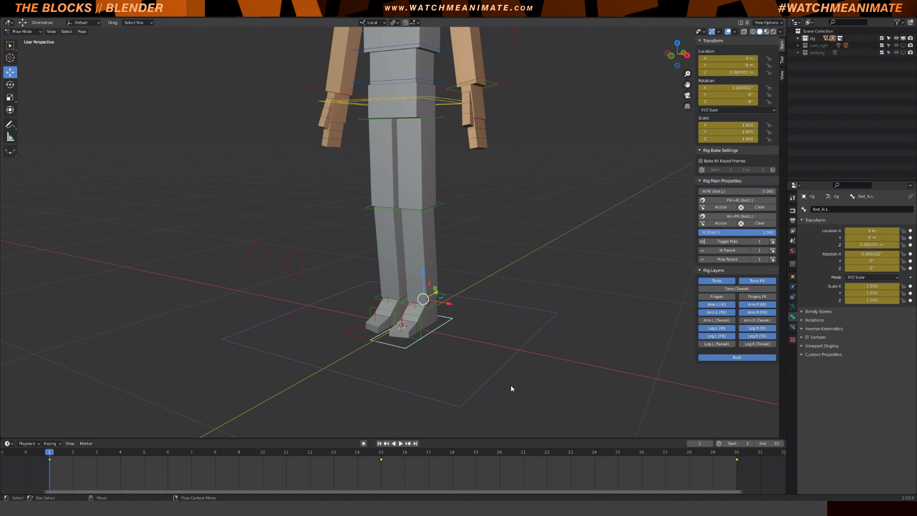
left_click_drag(756, 471, 41, 460)
key("space")
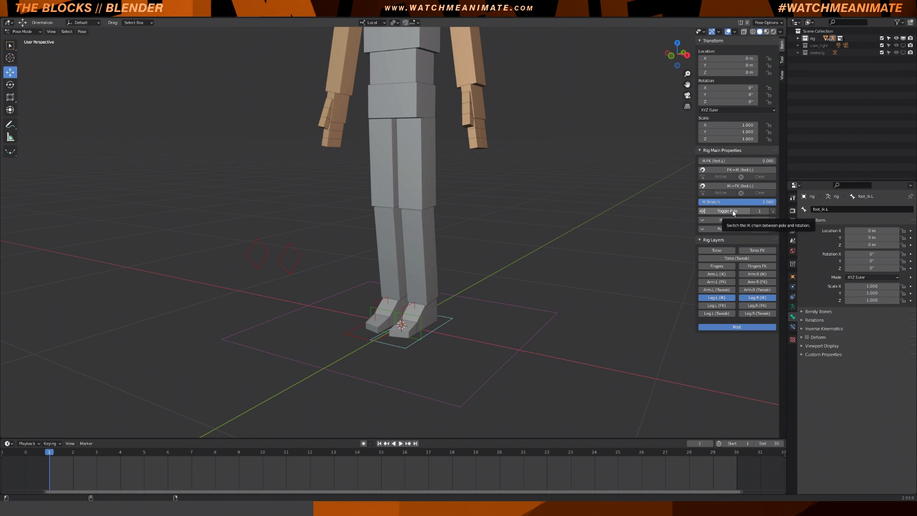
Step: Set the left leg's Toggle Pole to 0 and reveal the hidden armature layer holding the thigh IK controls
left_click_drag(764, 211, 760, 212)
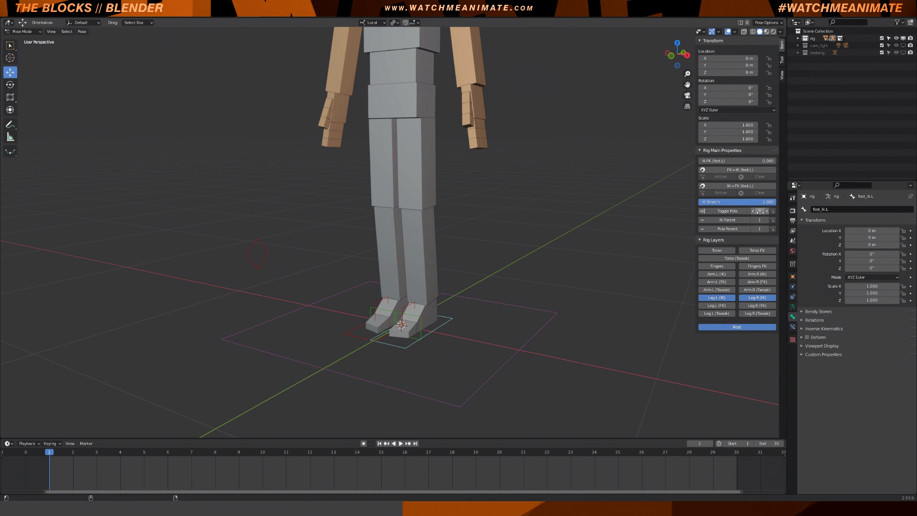
left_click(792, 306)
left_click(883, 252)
left_click(446, 182)
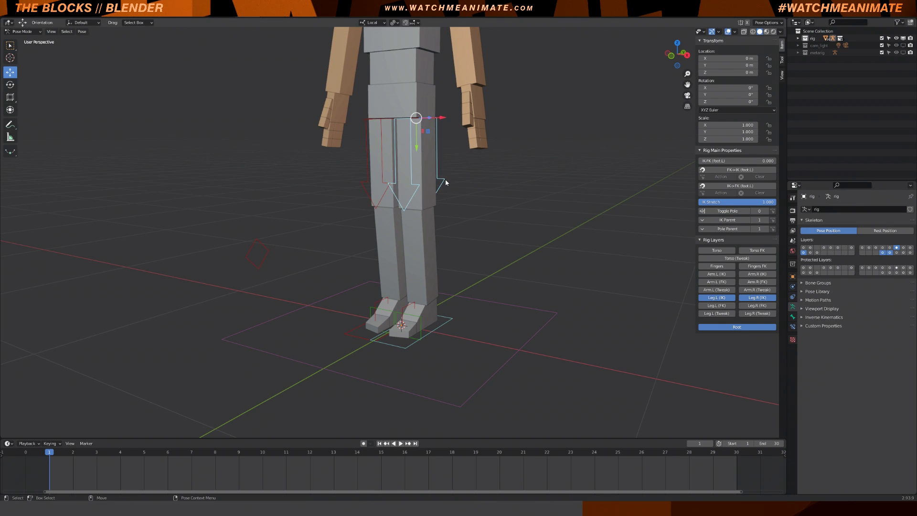
Step: Rotate the left thigh's IK control to swing the knee and toggle the leg back to pole mode
key("shift+space")
key("r")
left_click_drag(442, 118, 488, 123)
left_click(722, 211)
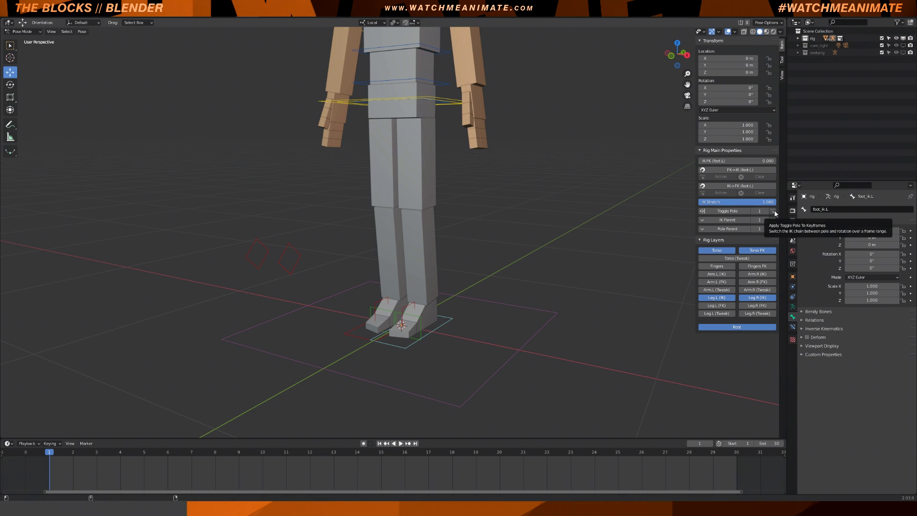
Step: Keyframe the left knee's pole control at frame 1 and, moved sideways, at frame 15
left_click(289, 251)
key("i")
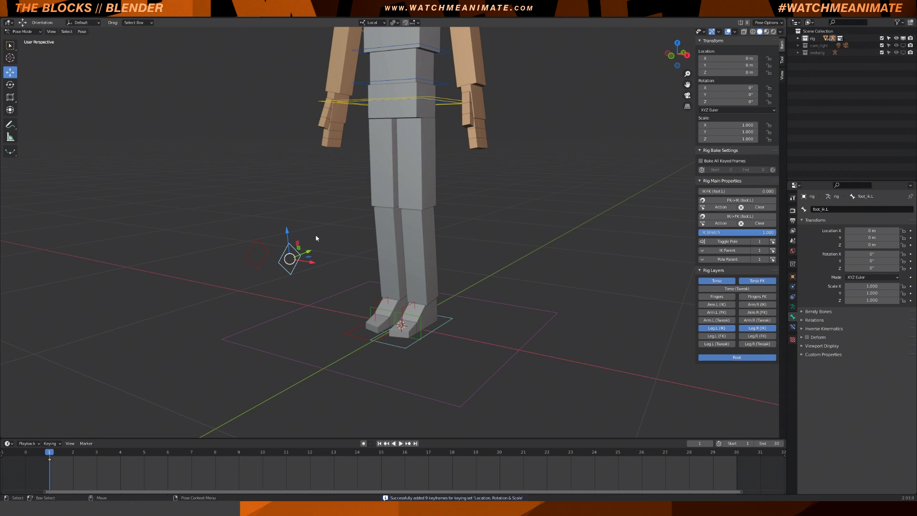
left_click(380, 452)
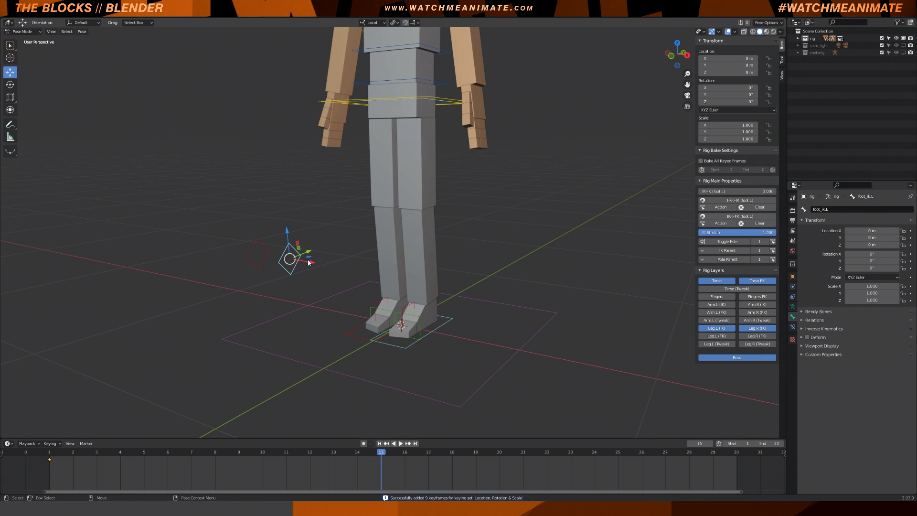
key("g")
left_click(318, 262)
key("i")
Step: Preview the knee motion and repeat the pole control's frame 1 keyframe at frame 30
key("space")
key("space")
left_click(88, 475)
key("g")
left_click(255, 446)
key("i")
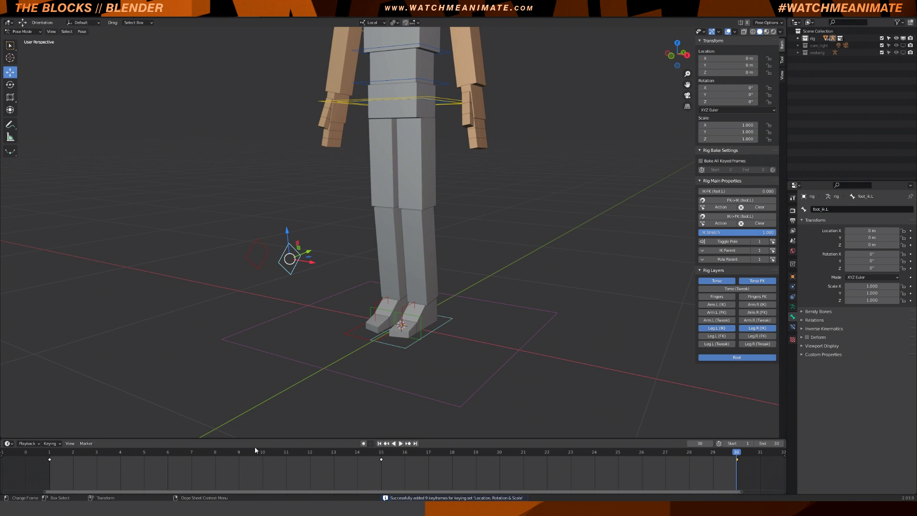
Step: Apply Toggle Pole 0 to the left leg's keyframes, and play the converted animation on the revealed left thigh IK control
left_click(772, 242)
left_click(740, 264)
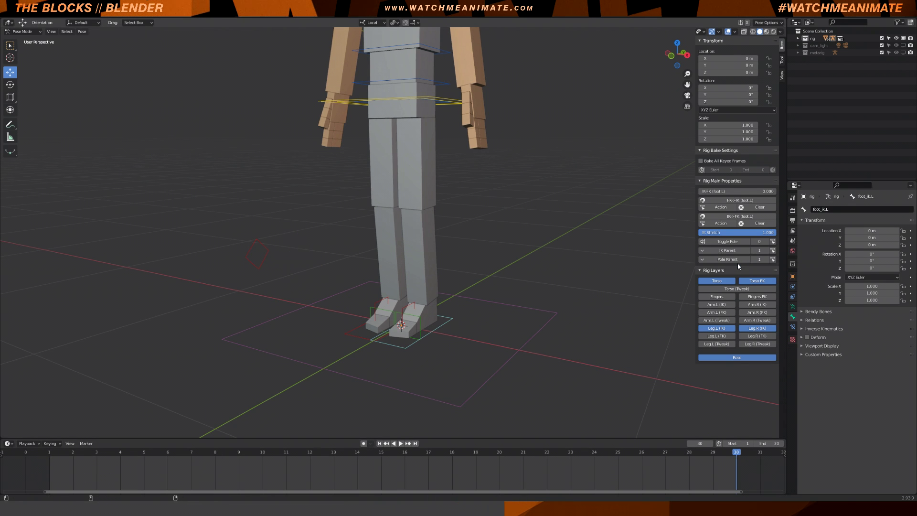
left_click(793, 308)
left_click(883, 252, "shift")
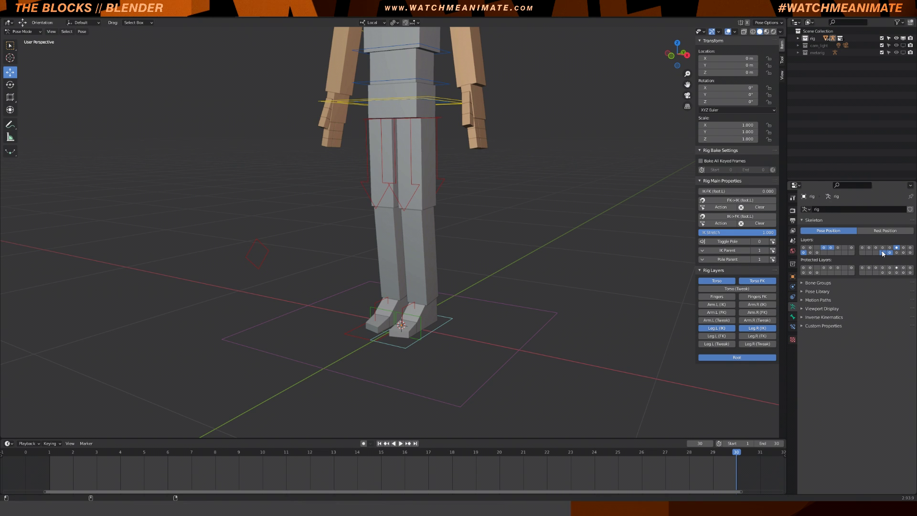
left_click(418, 188)
key("space")
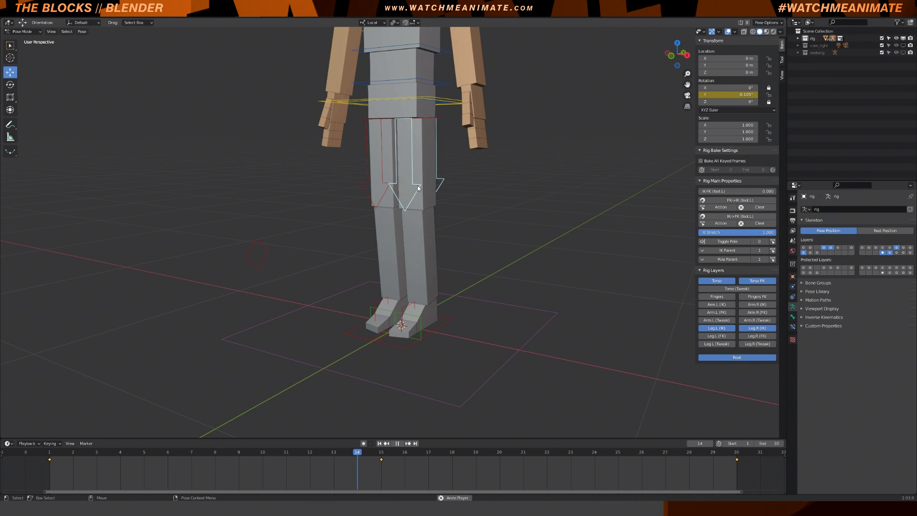
Step: Apply Toggle Pole 1 to the left leg's keyframes and hide the layer with the thigh IK controls
left_click(774, 241)
left_click(760, 264)
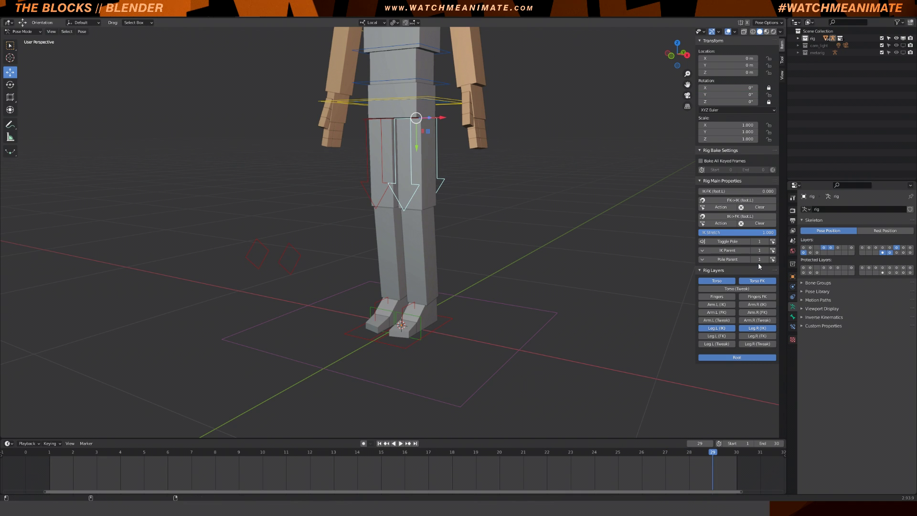
left_click(883, 253)
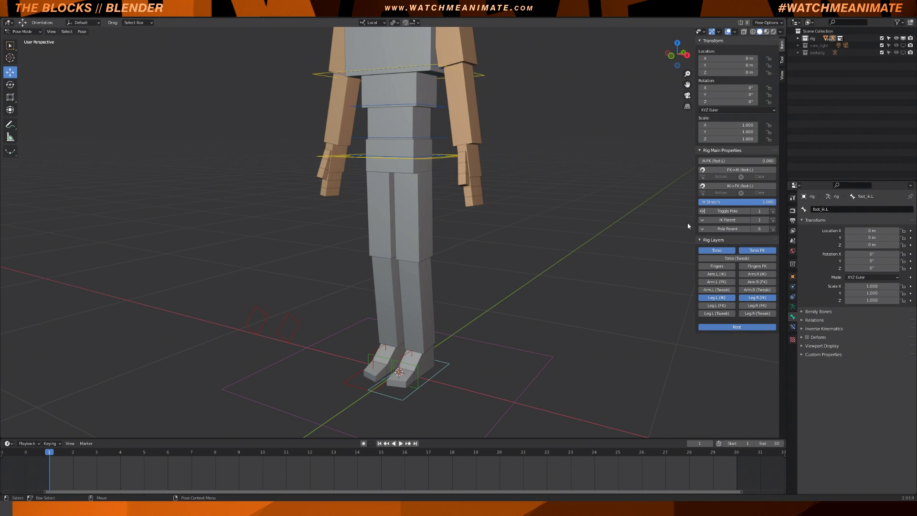
Step: Review the left foot's IK and pole parent options, and try rotating and moving its IK control
left_click(745, 221)
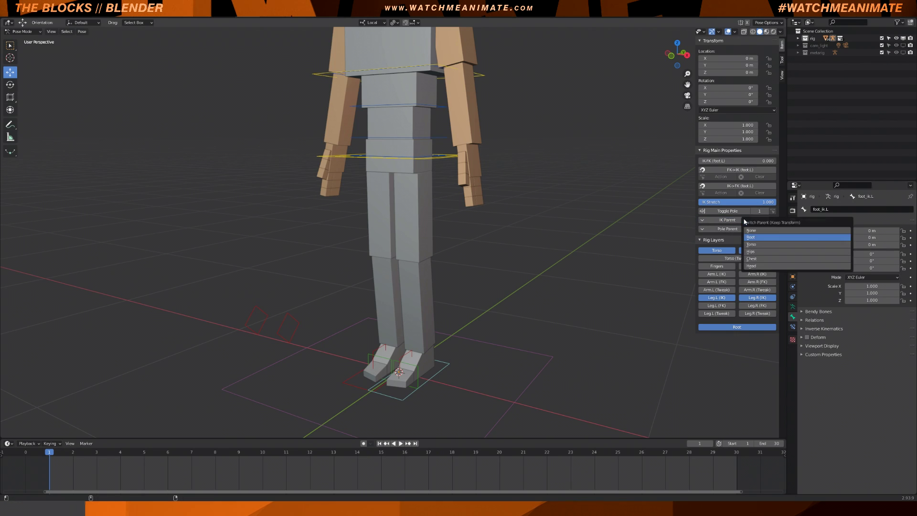
left_click(738, 231)
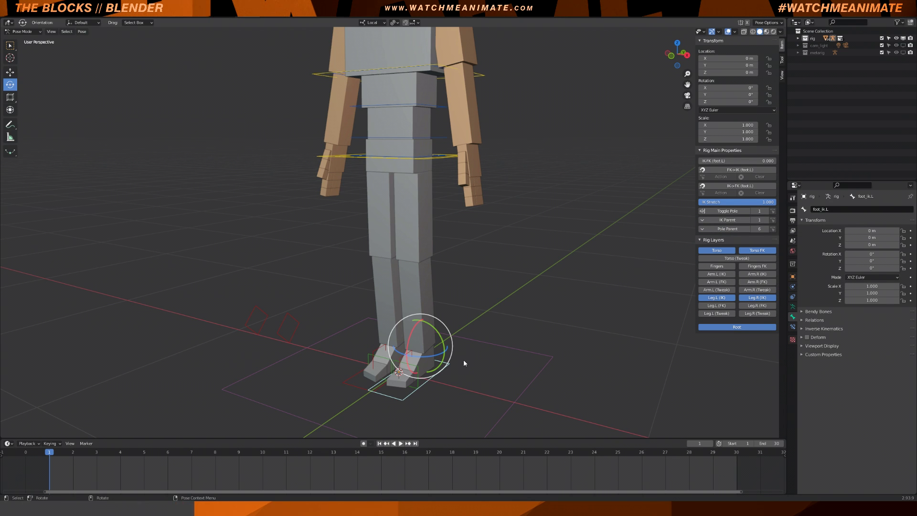
left_click_drag(440, 357, 500, 337)
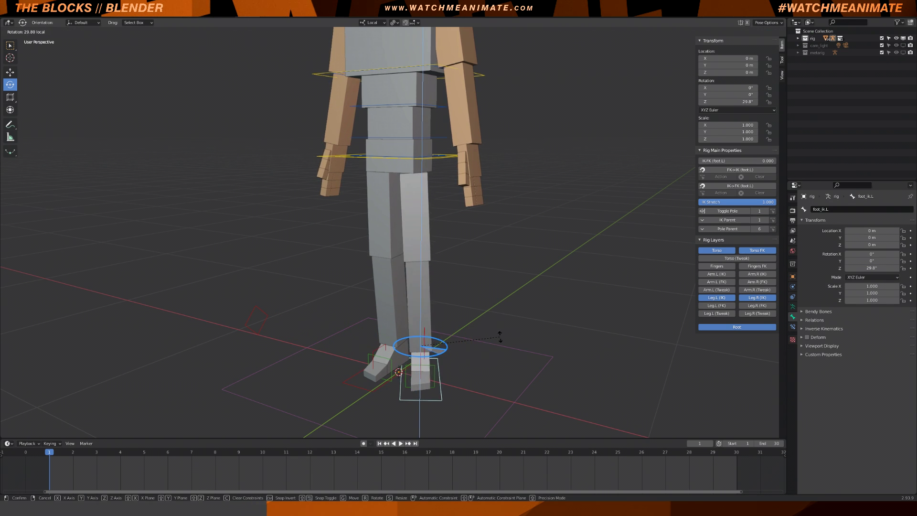
right_click(500, 336)
key("shift+space")
key("g")
left_click_drag(433, 339, 499, 298)
right_click(499, 297)
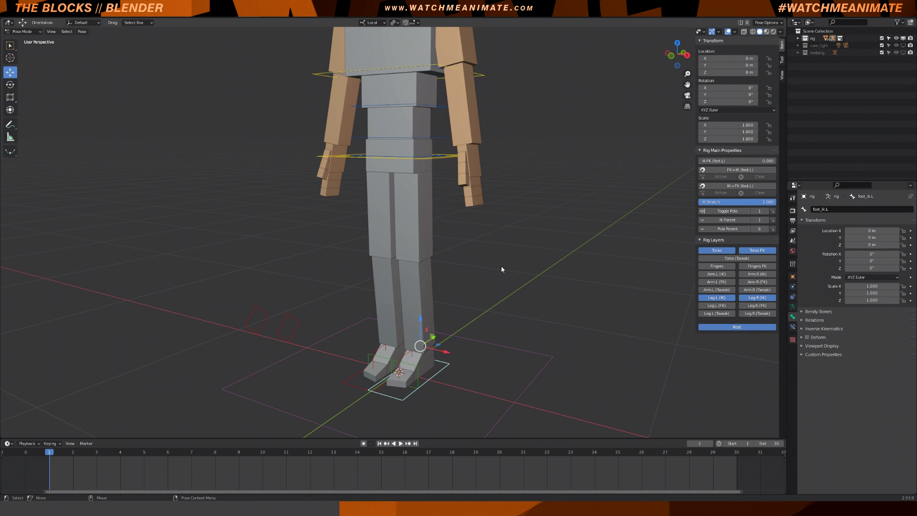
Step: Keyframe the left foot's IK control at frame 1 and, moved about 0.14 m along X, at frame 15
key("i")
left_click(381, 454)
left_click_drag(448, 354, 478, 362)
key("i")
key("space")
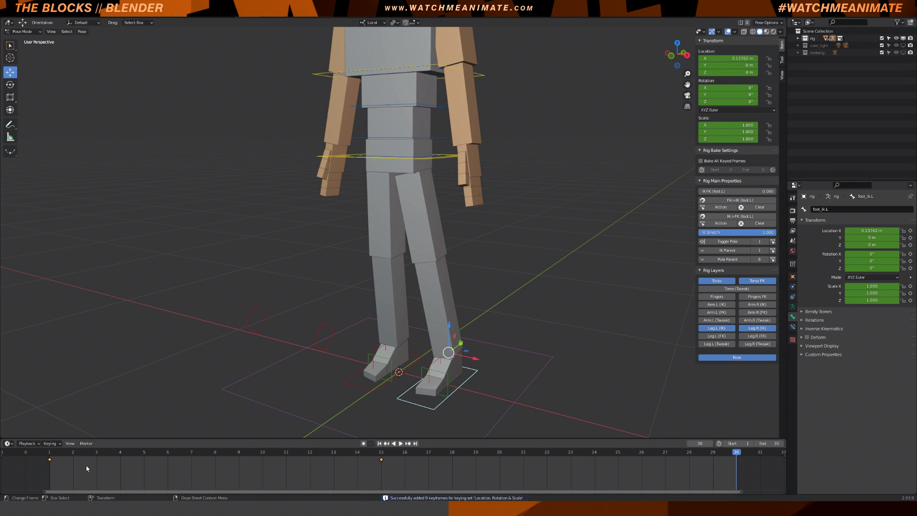
Step: Keyframe the left foot's IK control with its location cleared at frame 30, and preview the animation from the timeline
key("alt+g")
key("i")
key("space")
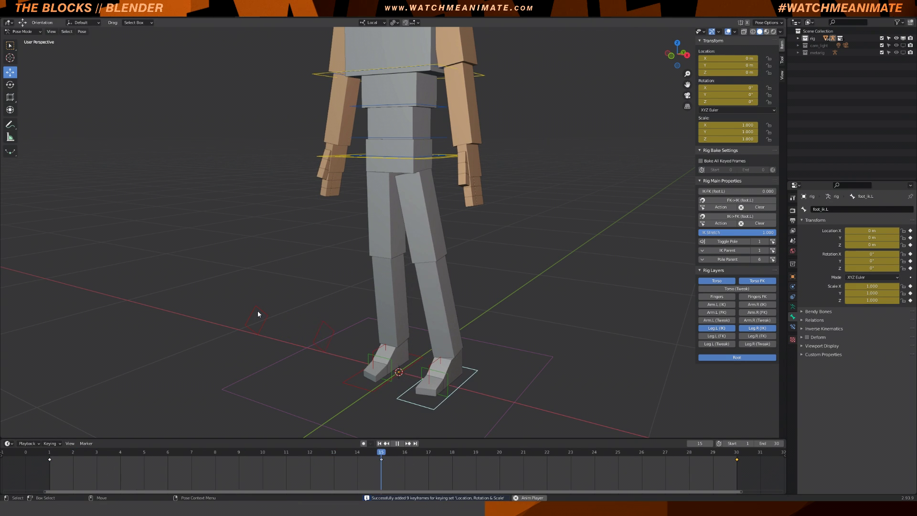
key("space")
left_click(53, 451)
Step: Try rotating the chest control while the left foot's IK parent is Root
left_click(441, 74)
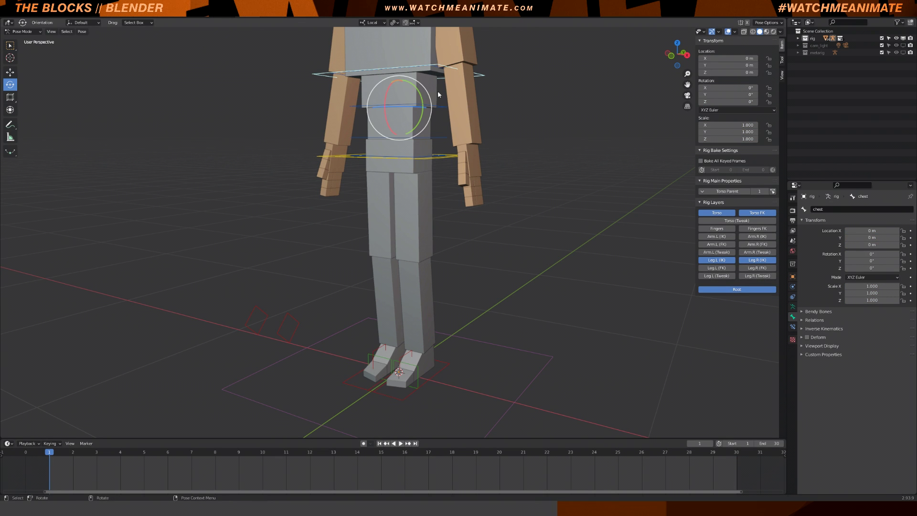
left_click_drag(414, 109, 530, 180)
key("Escape")
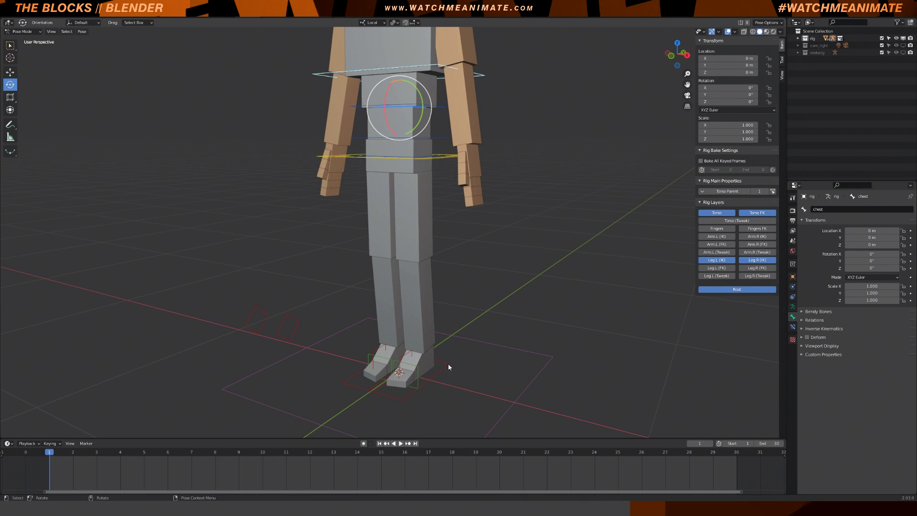
Step: Switch the left foot's IK parent to Chest across its keyframes
middle_click_drag(448, 364, 448, 345)
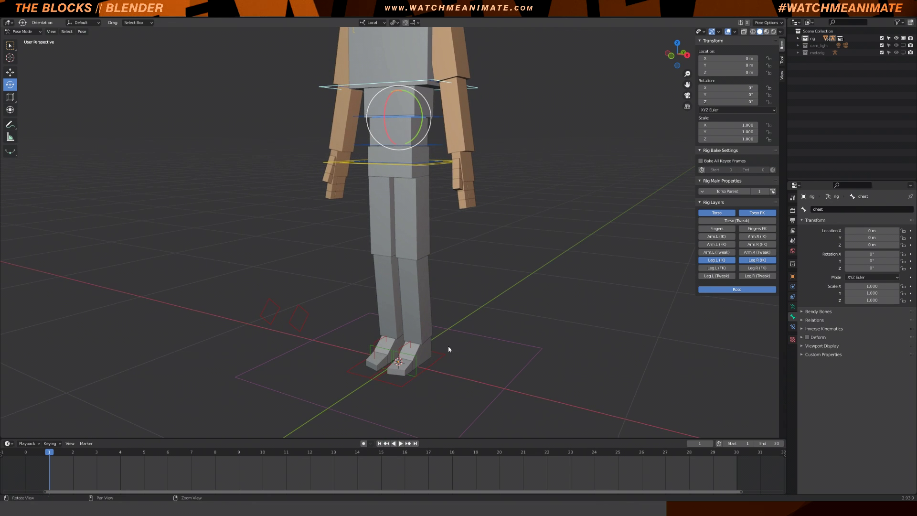
left_click(444, 353)
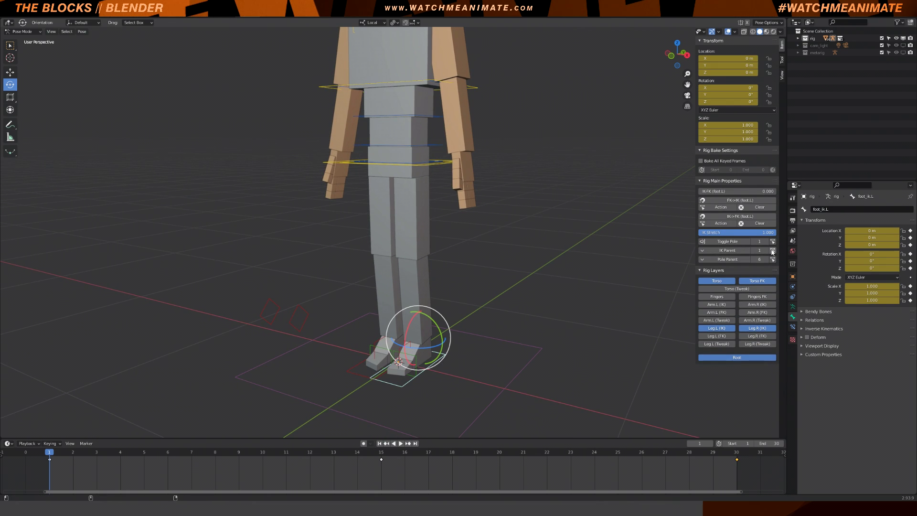
left_click(773, 251)
left_click(751, 262)
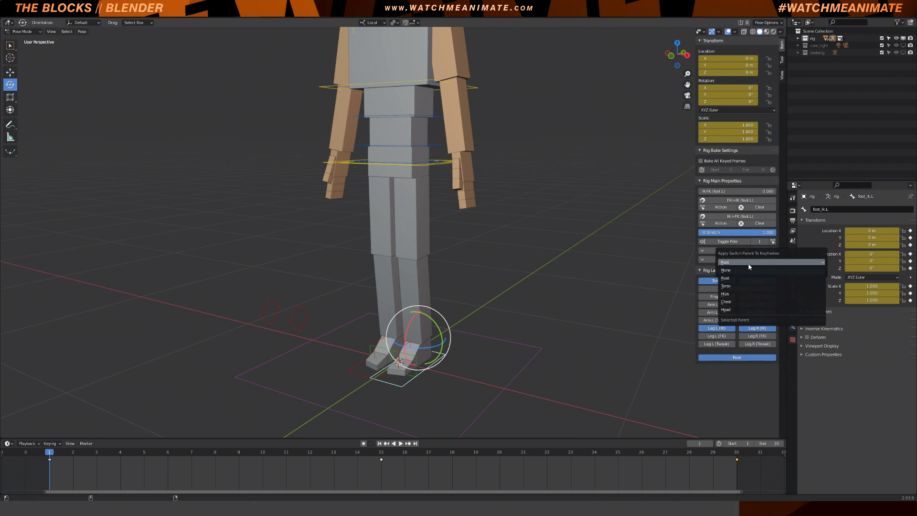
left_click(727, 301)
left_click(755, 272)
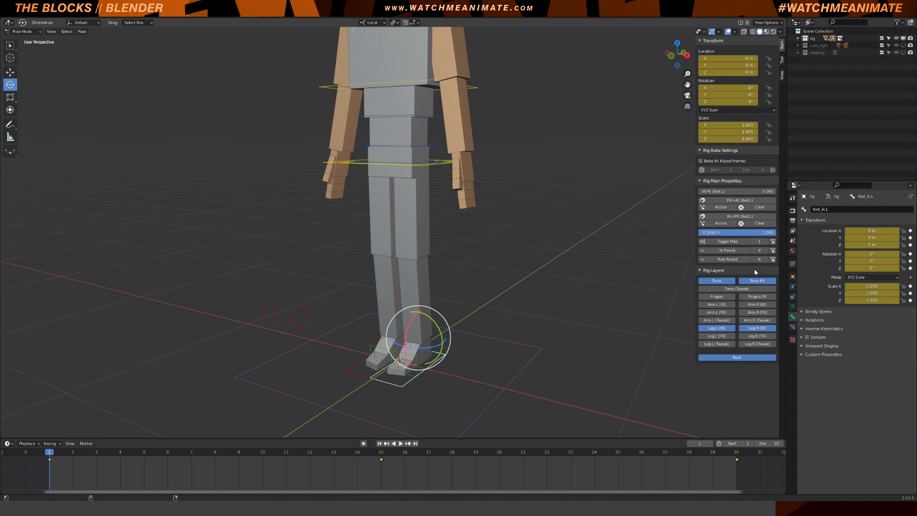
Step: Try to switch the left leg's pole parent to Chest across the keyframes, and rotate the chest control to test the parenting
left_click(773, 259)
left_click(755, 273)
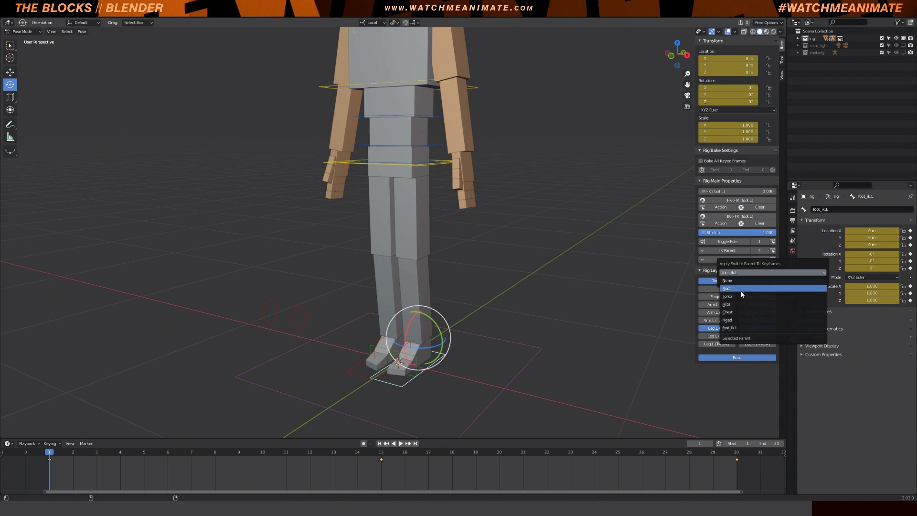
left_click(744, 310)
left_click(755, 283)
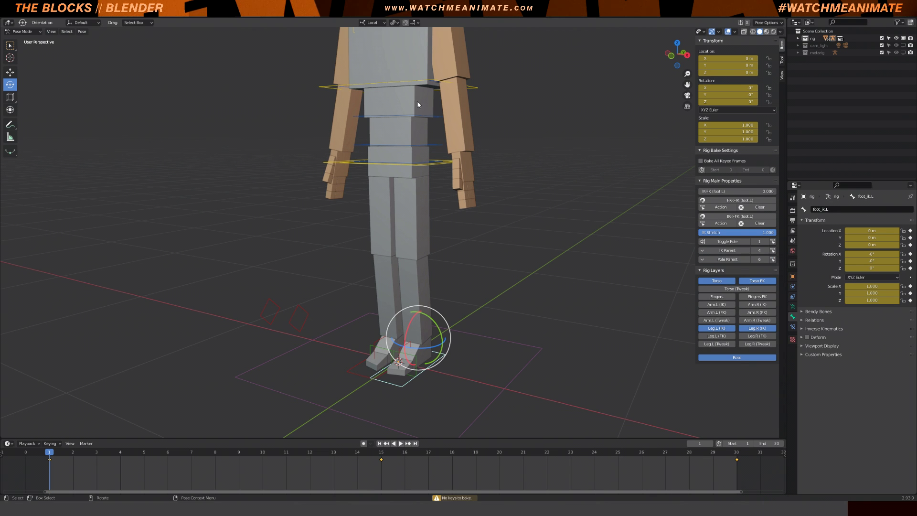
left_click(422, 110)
left_click_drag(418, 120, 530, 89)
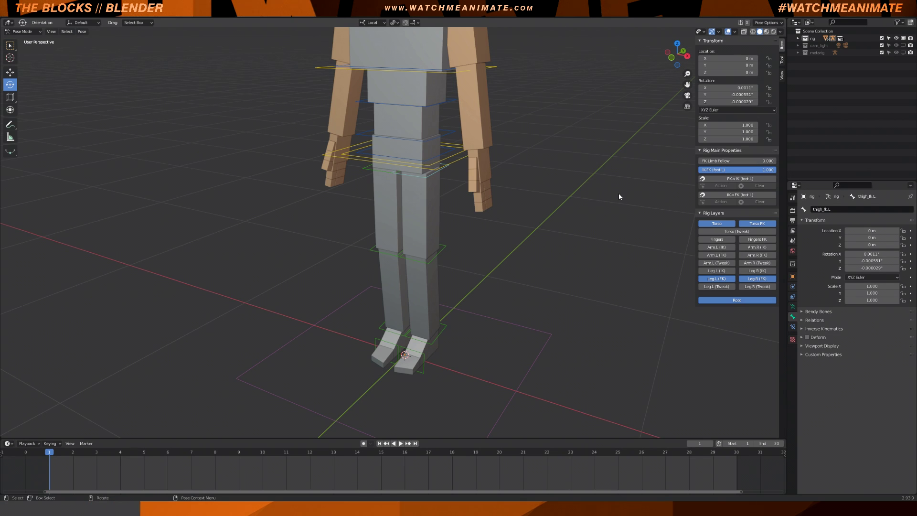
Step: Try rotating the hips control to test the left thigh's FK Limb Follow setting of 0
left_click(454, 159)
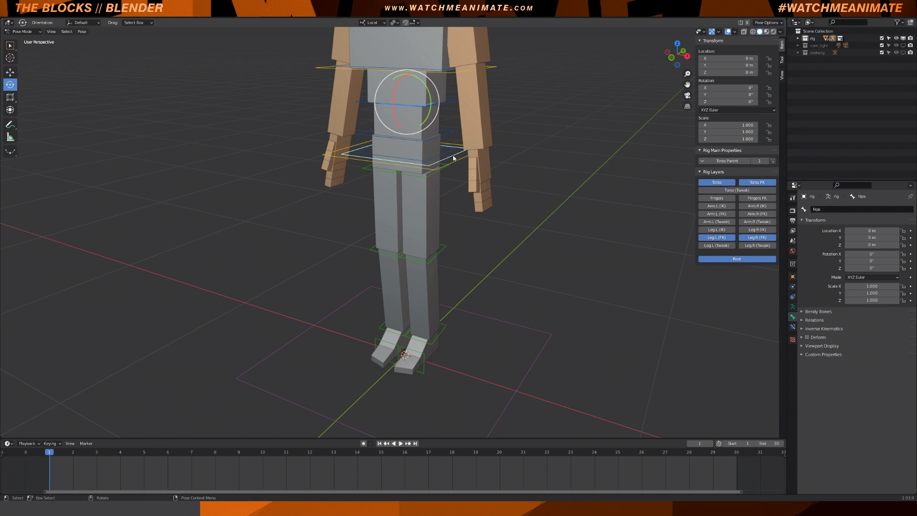
left_click_drag(423, 108, 554, 175)
key("Escape")
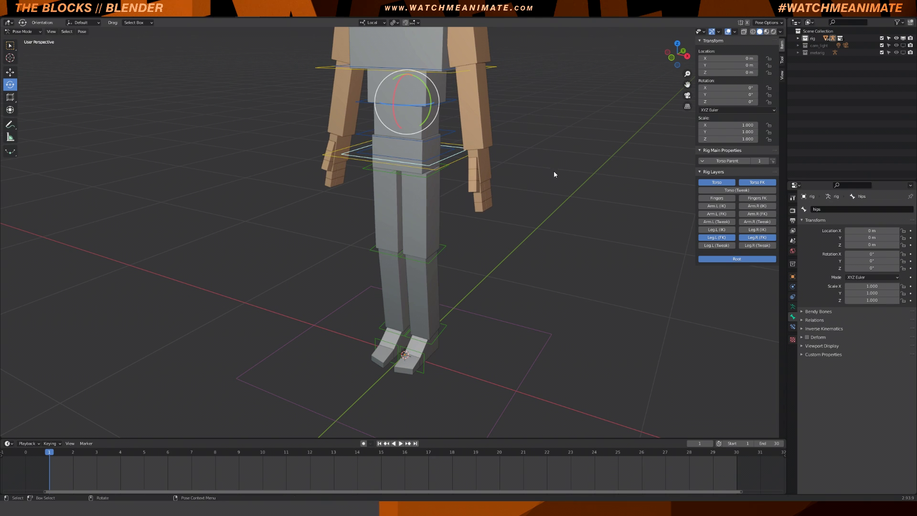
Step: Inspect the right thigh's FK Limb Follow setting and try rotating the hips control about its local Z axis
left_click(425, 177)
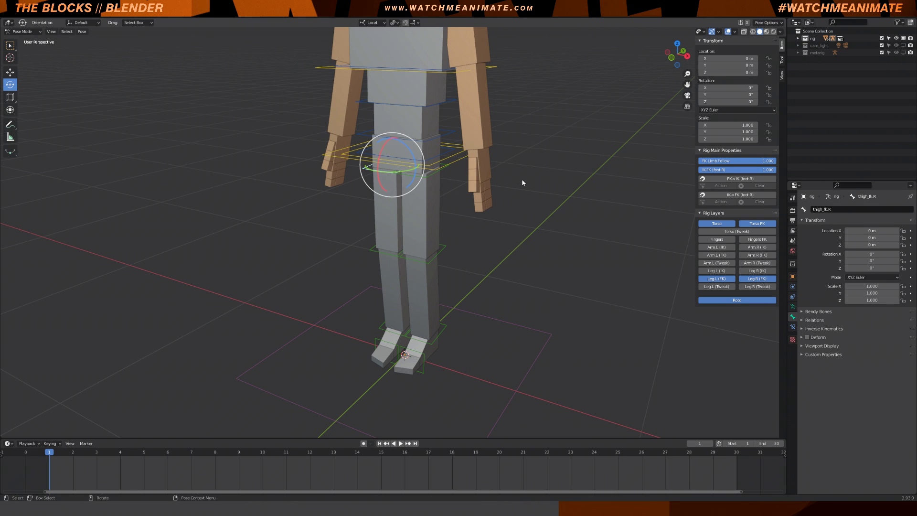
left_click(461, 154)
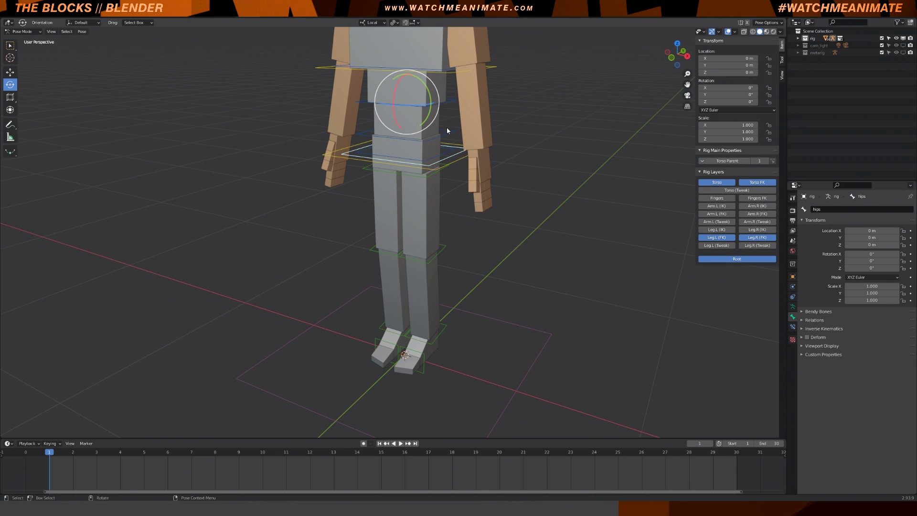
key("r")
key("z")
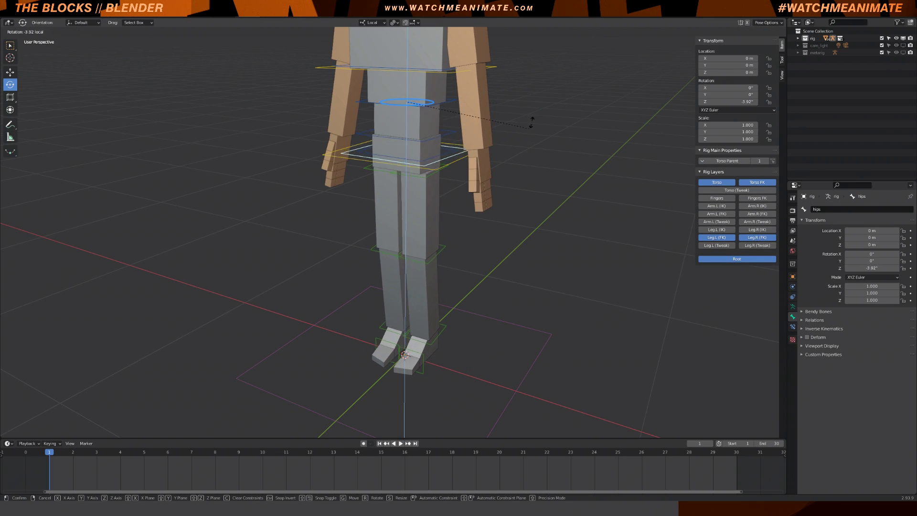
key("Escape")
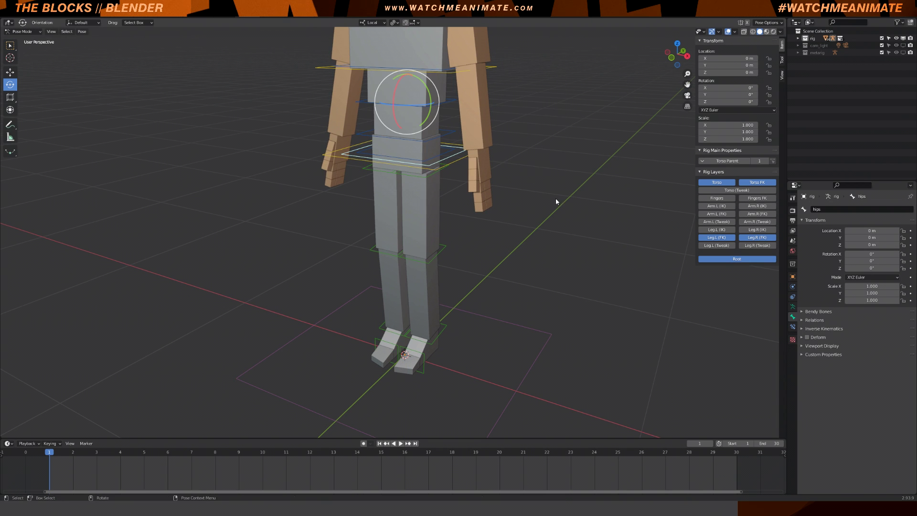
left_click(427, 180)
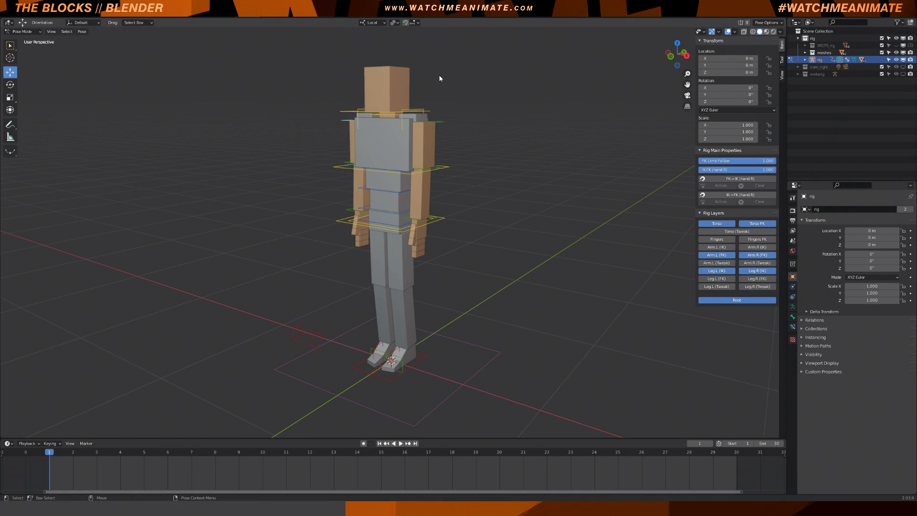
Step: Select both lower arm meshes in wireframe shading for editing with the Normal transform orientation
left_click(754, 31)
key("KP_1")
scroll(453, 106, "up", 5)
left_click_drag(497, 160, 287, 147)
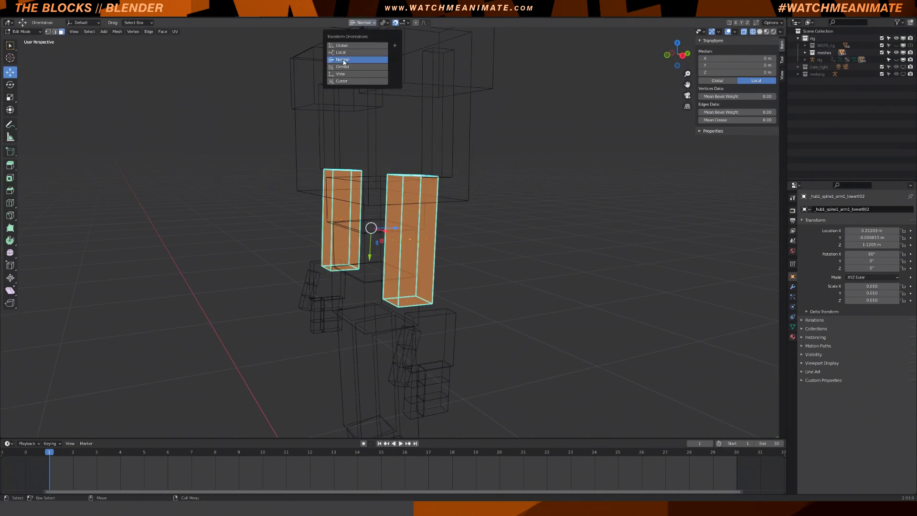
Step: Scale both lower arm meshes wider in the front view, by a factor of about 1.8 in Normal orientation
middle_click_drag(478, 258, 522, 258)
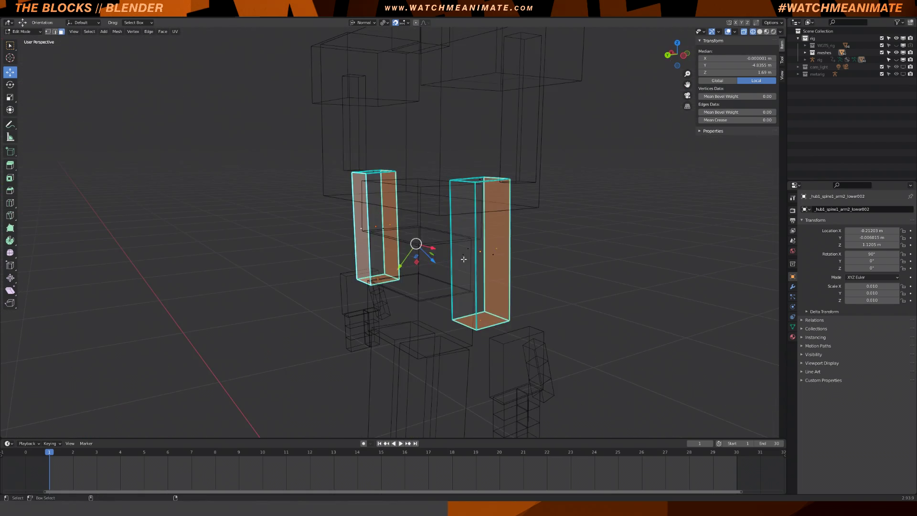
key("KP_3")
key("shift+space")
key("s")
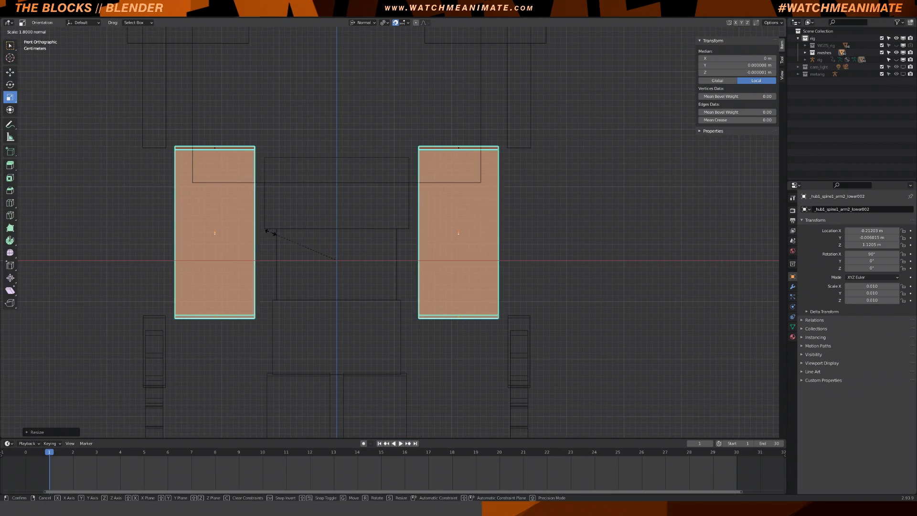